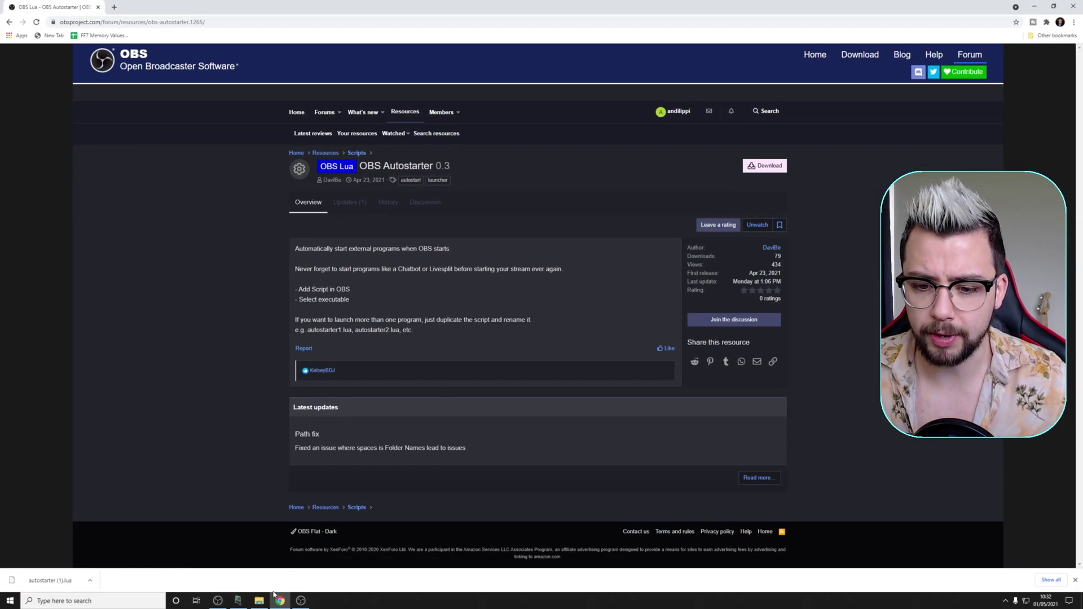
- Open the Downloads folder that holds the downloaded autostarter (1).lua script
click(259, 600)
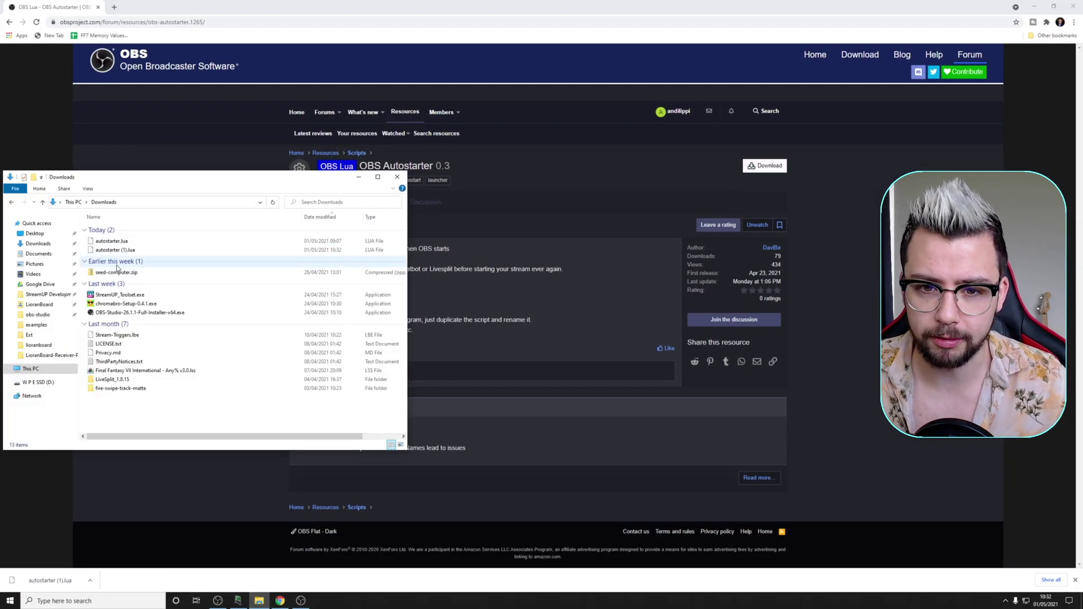
- Delete the duplicate autostarter (1).lua and open the Local Disk (C:) drive
key(Delete)
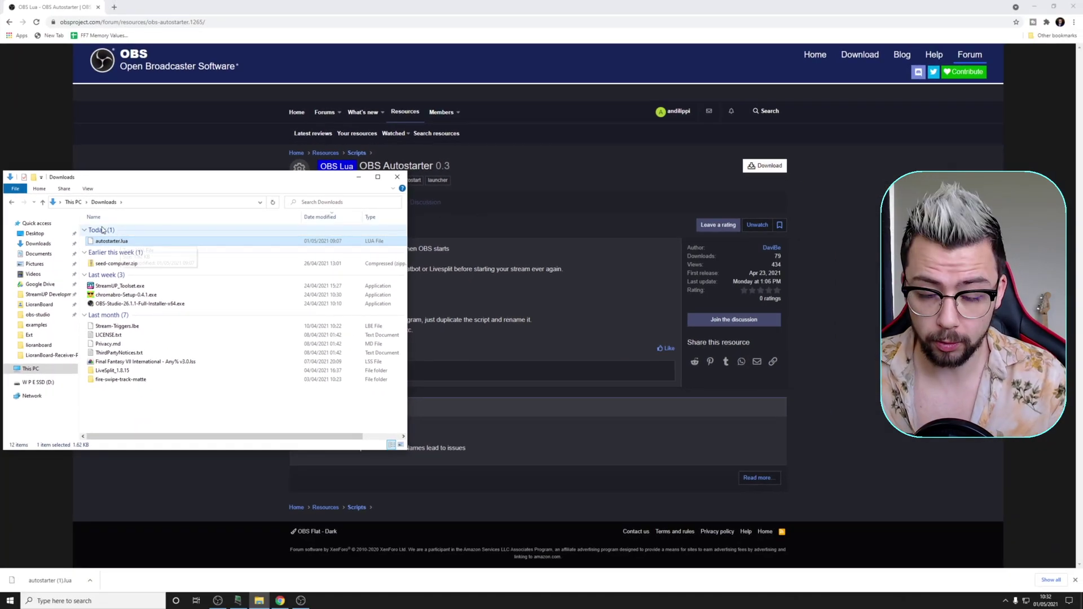
click(31, 370)
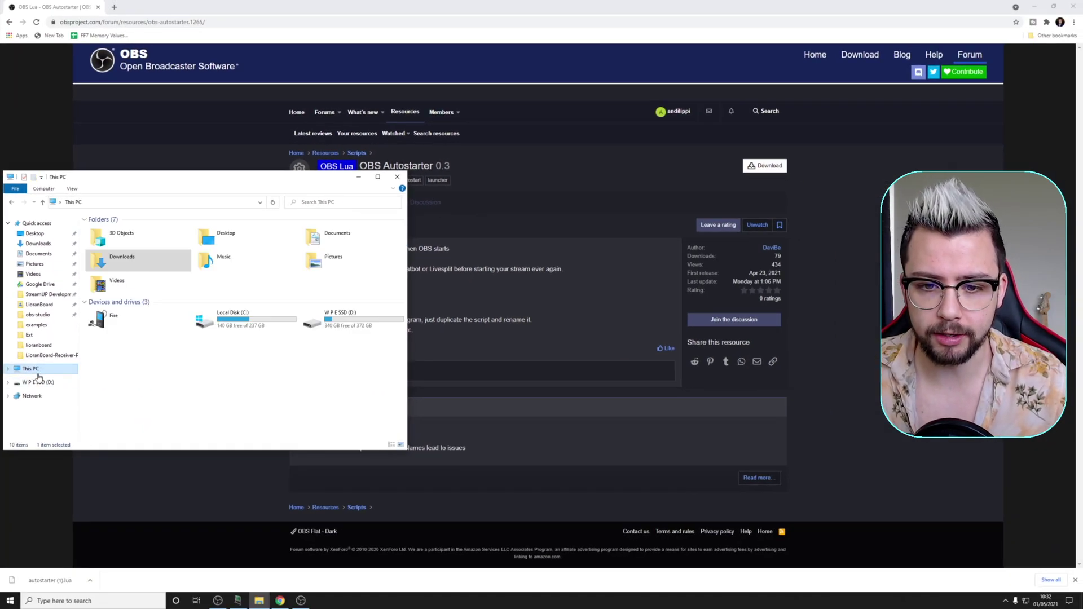
double_click(229, 324)
- Browse Program Files to obs-studio\data\obs-plugins\frontend-tools\scripts
double_click(111, 256)
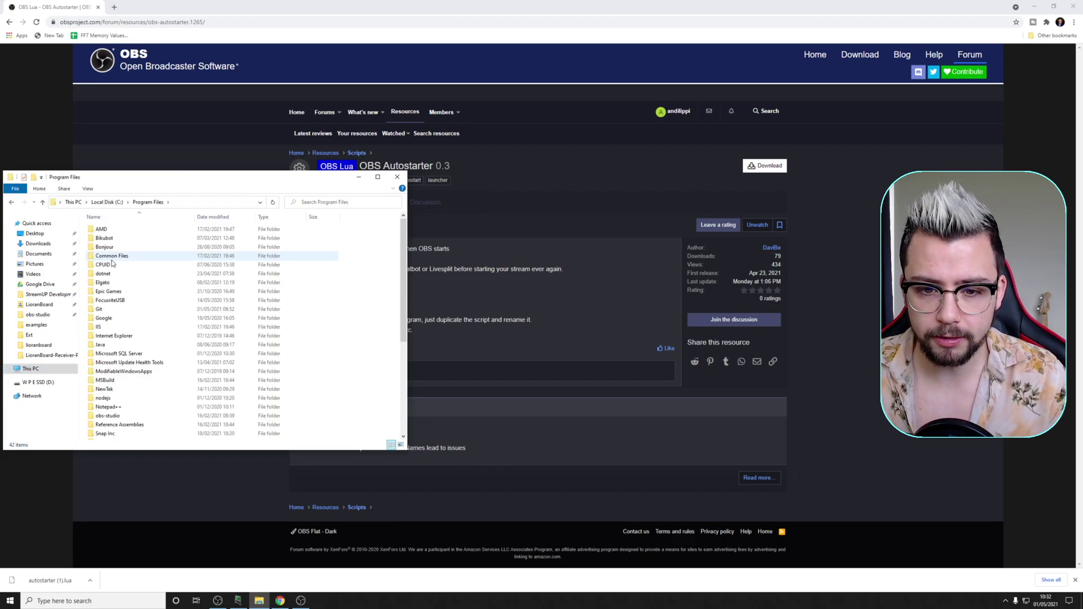
scroll(144, 316, down, 4)
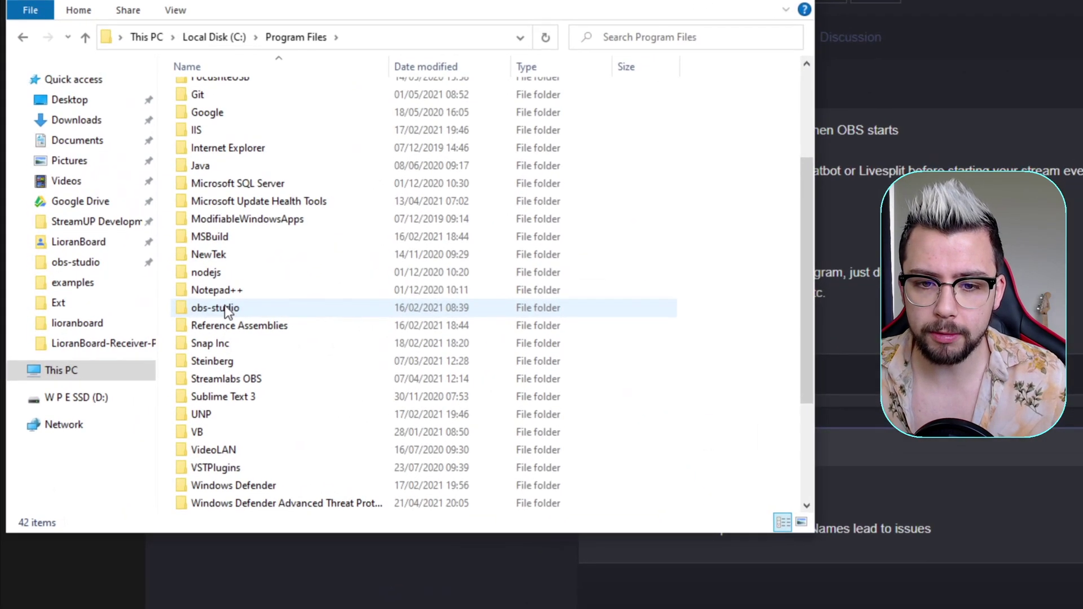
double_click(110, 337)
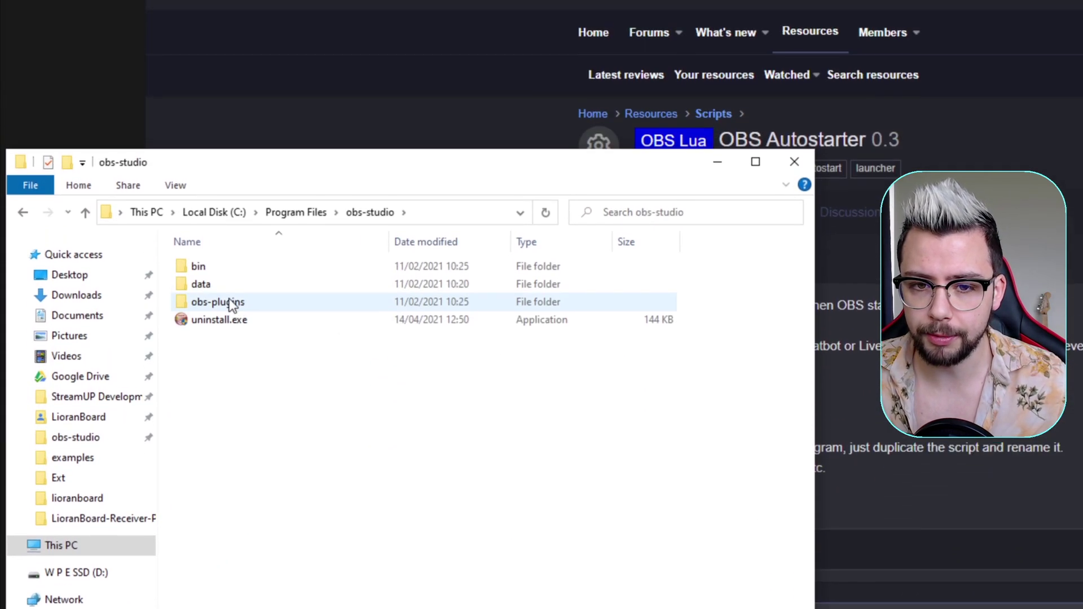
double_click(220, 188)
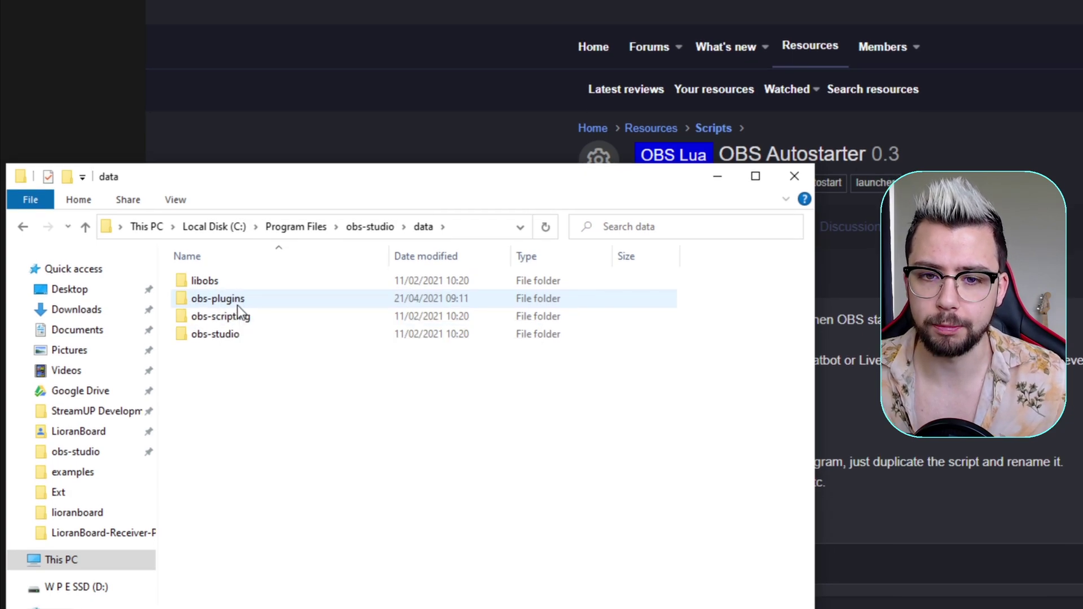
double_click(238, 305)
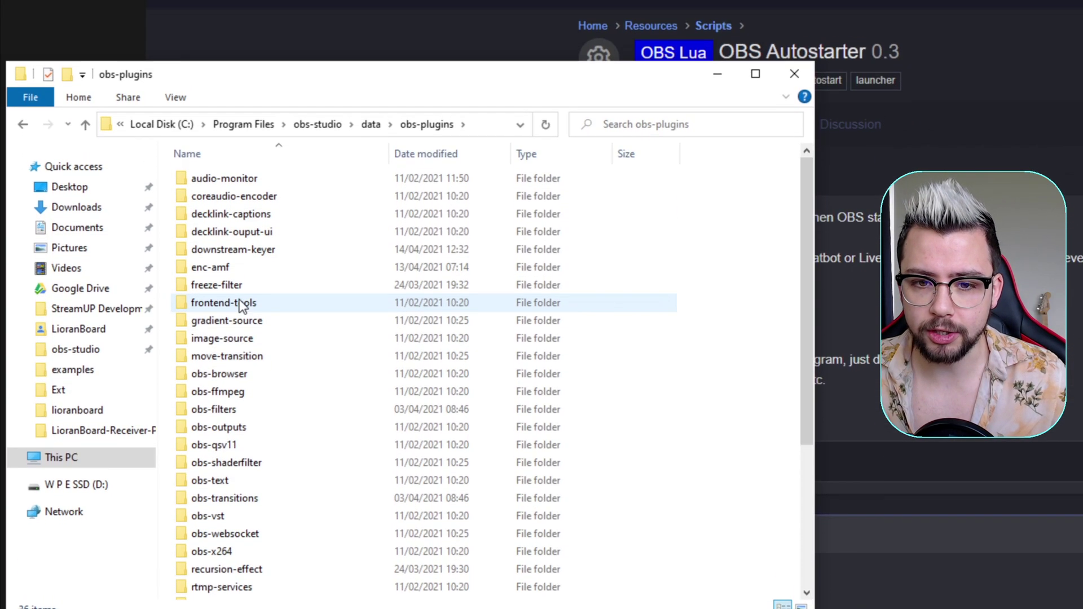
double_click(245, 306)
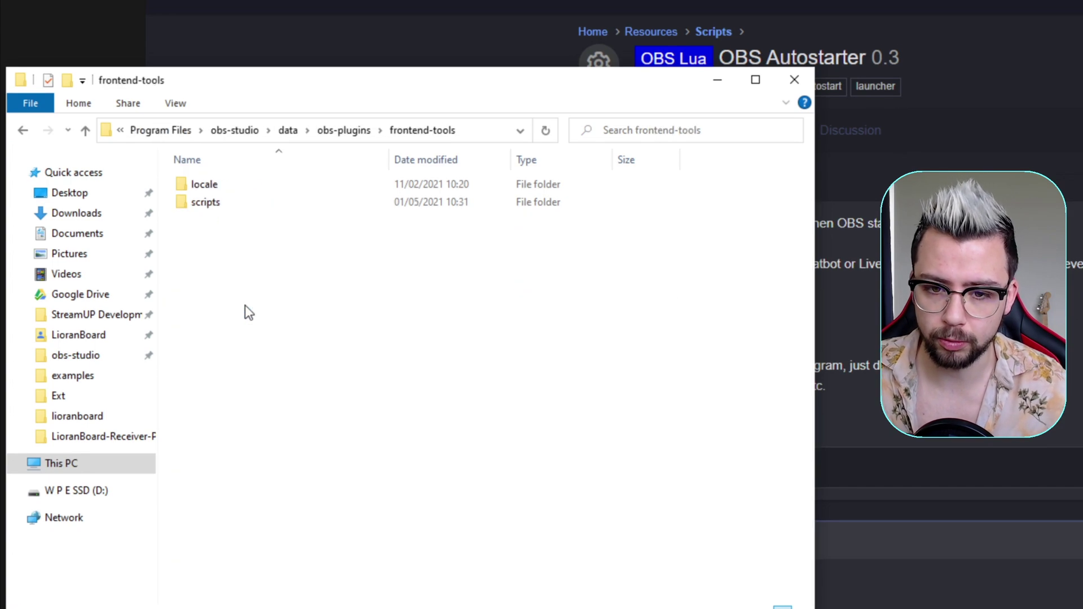
double_click(196, 306)
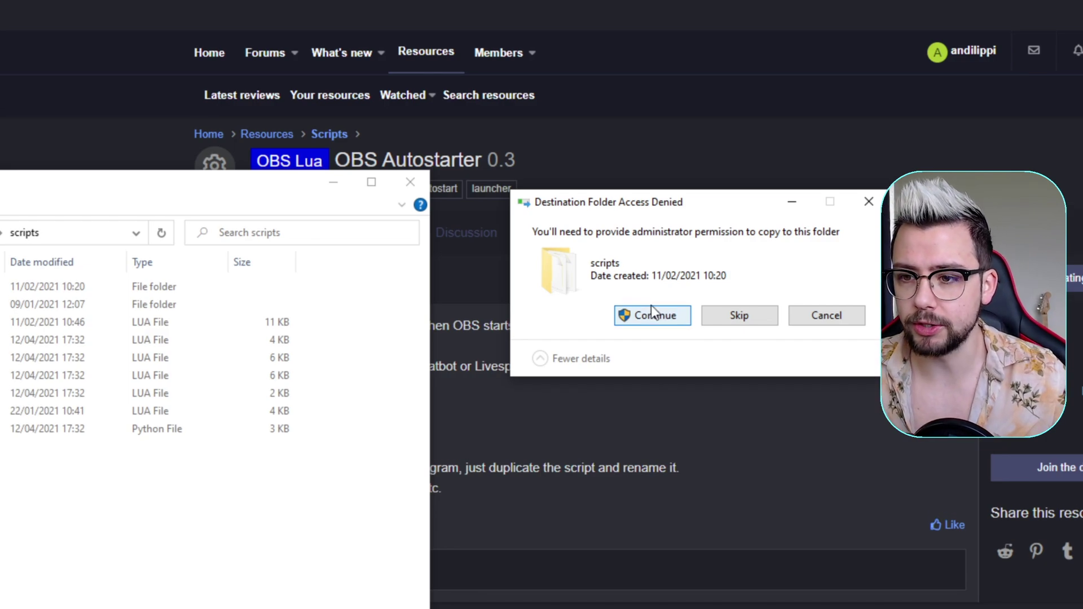
- Grant administrator permission so autostarter.lua is copied into the OBS scripts folder
click(654, 308)
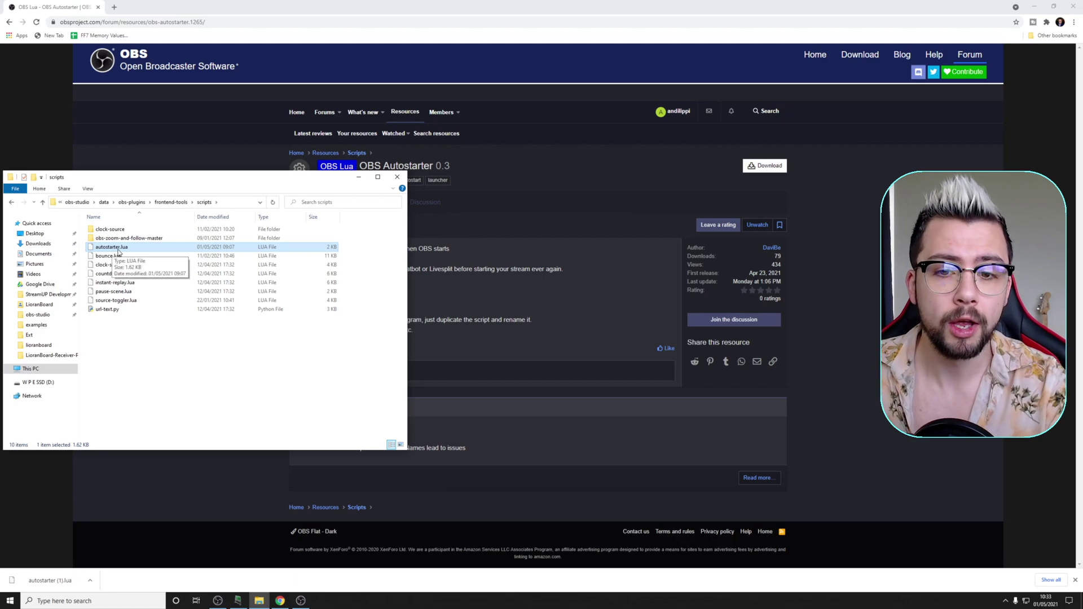
click(302, 601)
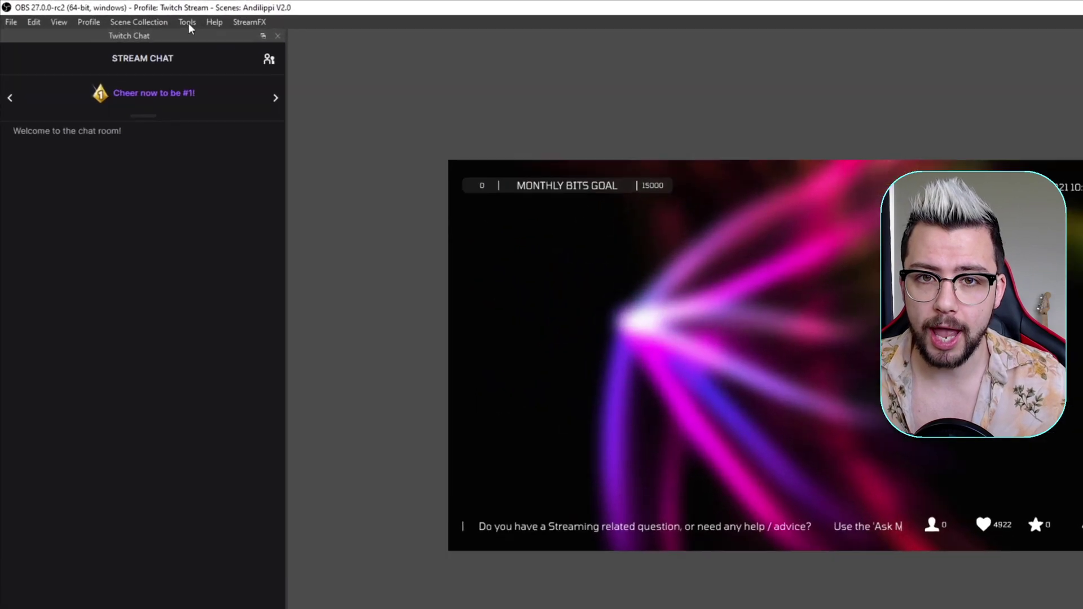
- Add autostarter.lua through Tools > Scripts and nudge the Scripts window slightly left
click(121, 15)
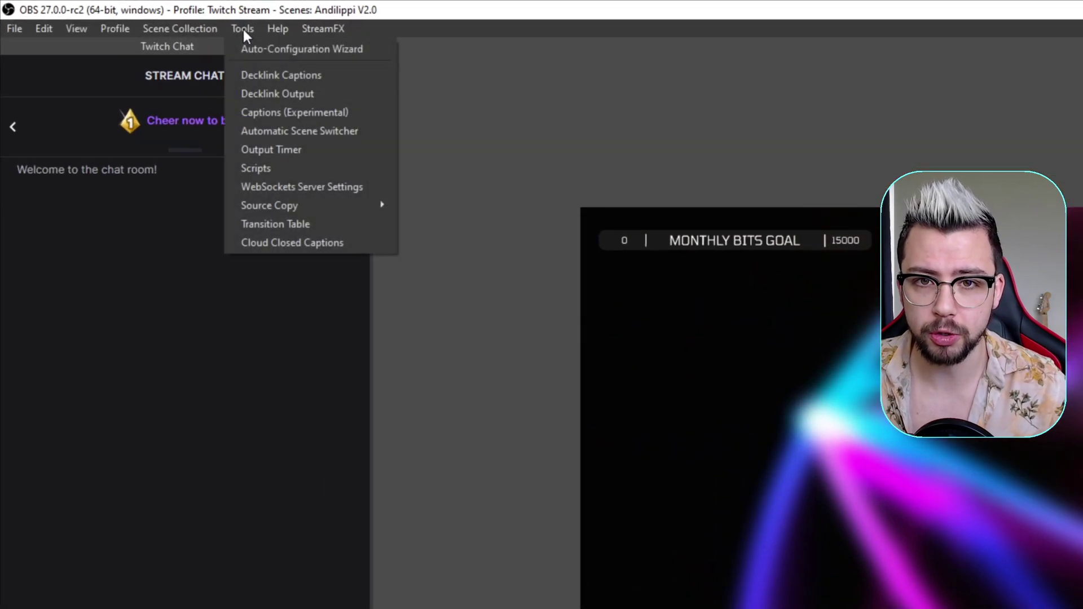
click(261, 168)
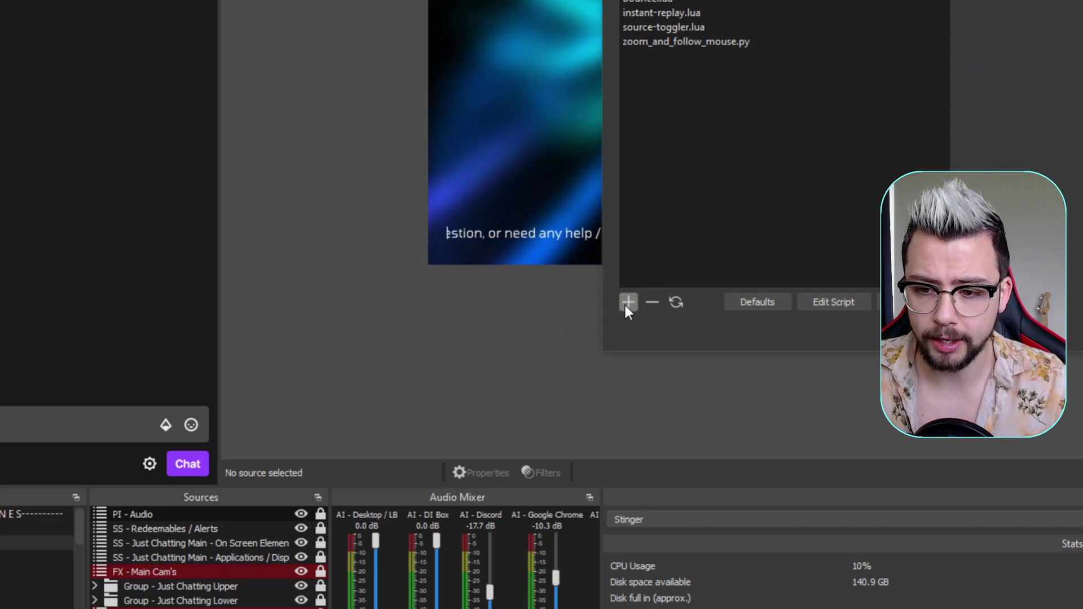
click(627, 303)
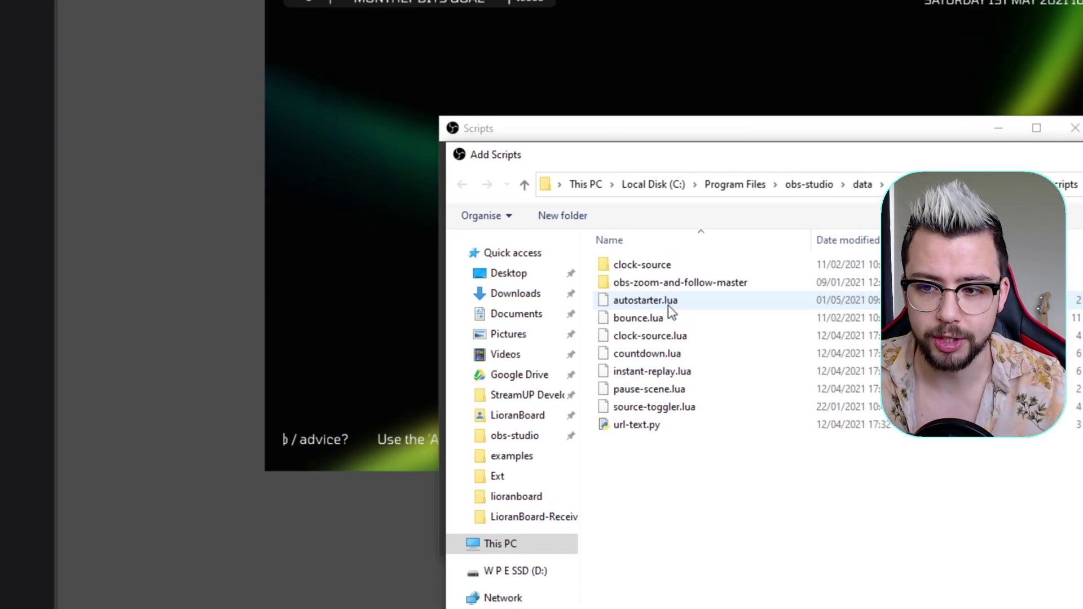
double_click(668, 305)
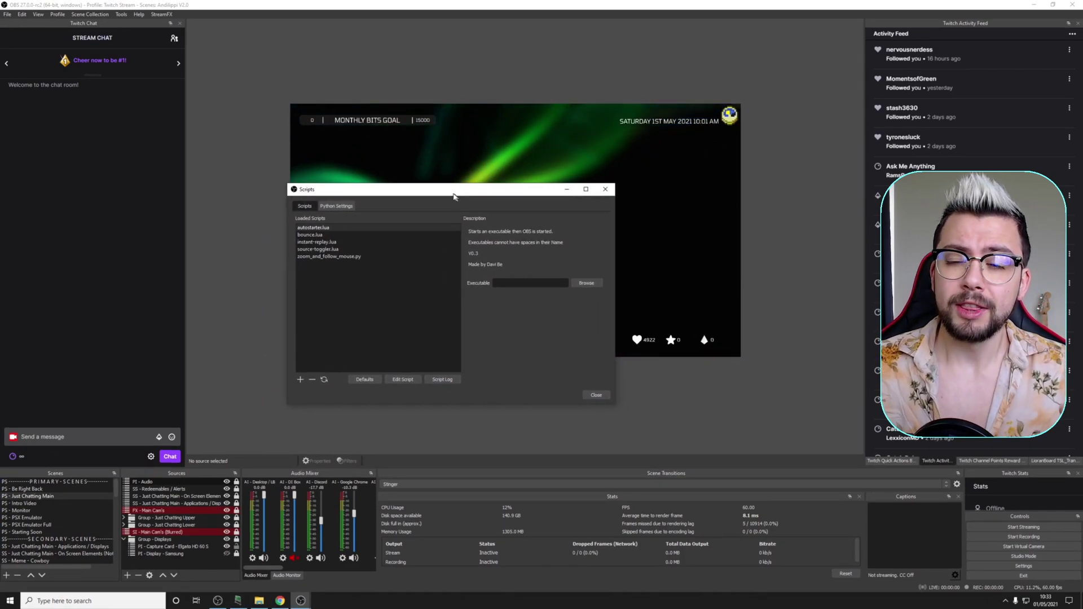
drag(454, 194, 428, 191)
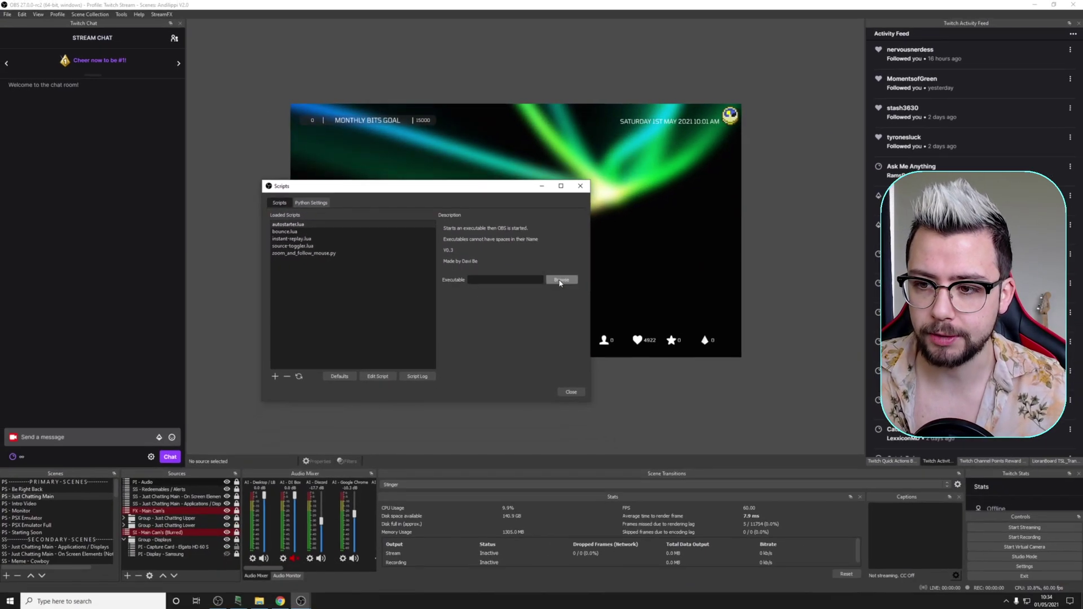
- Try pointing the Executable at LioranBoard Receiver.exe, then dismiss the cannot-find error
click(560, 280)
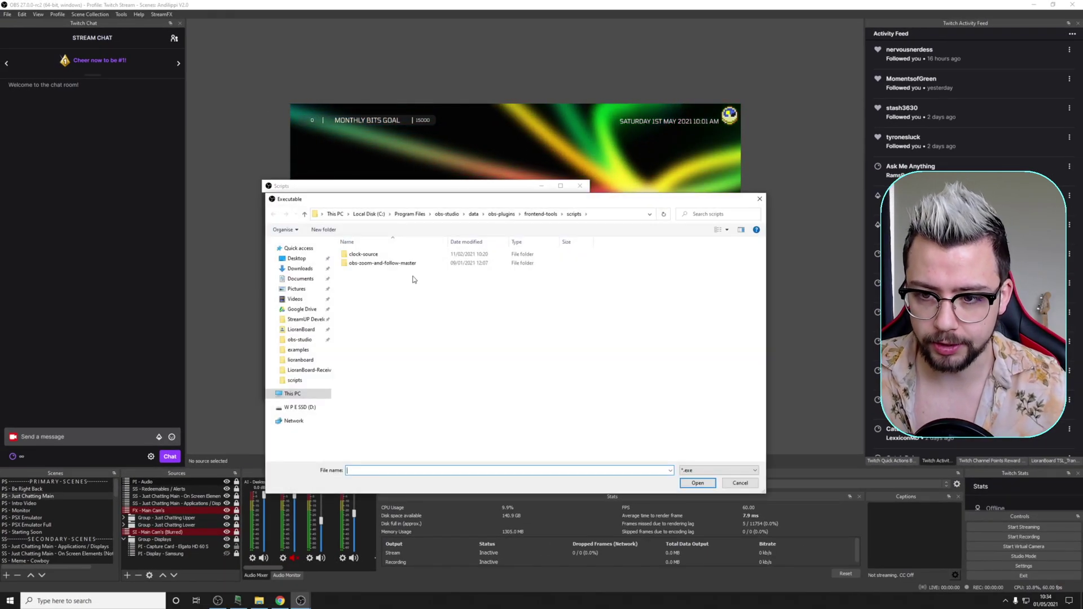
click(299, 330)
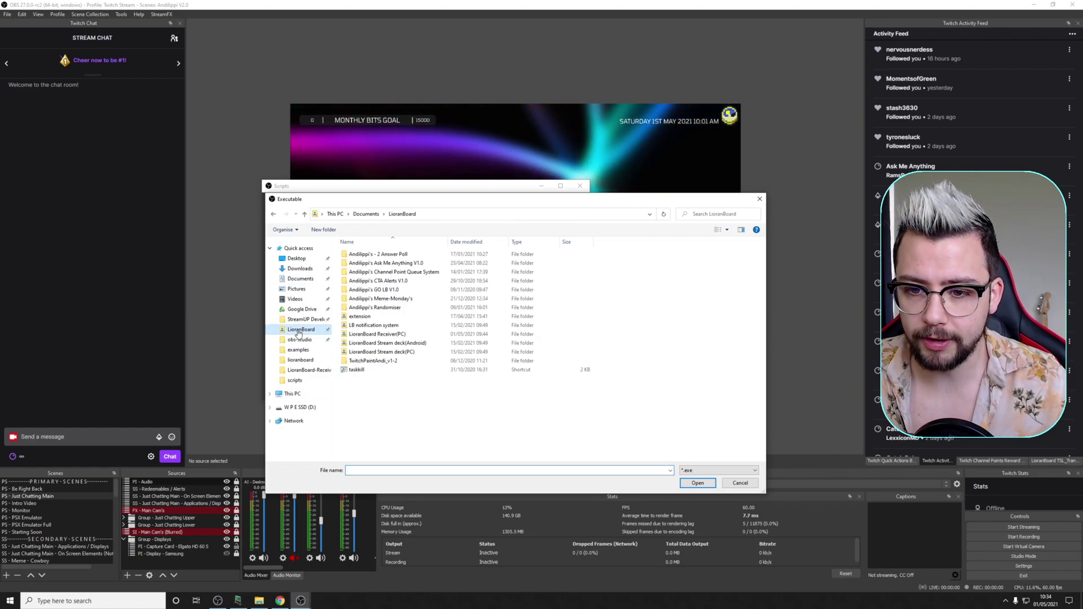
double_click(375, 335)
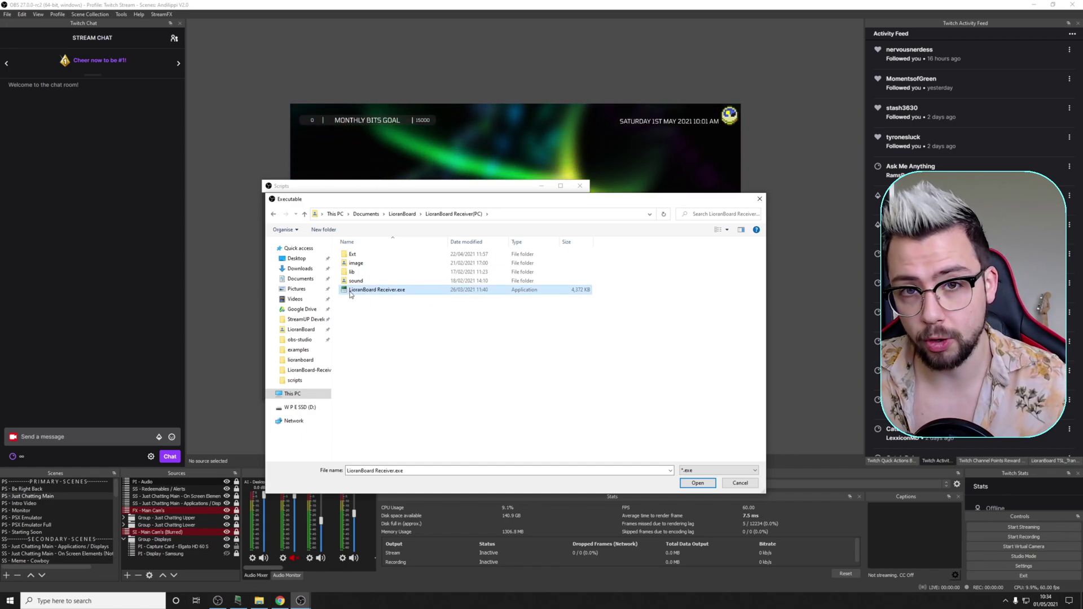
double_click(390, 290)
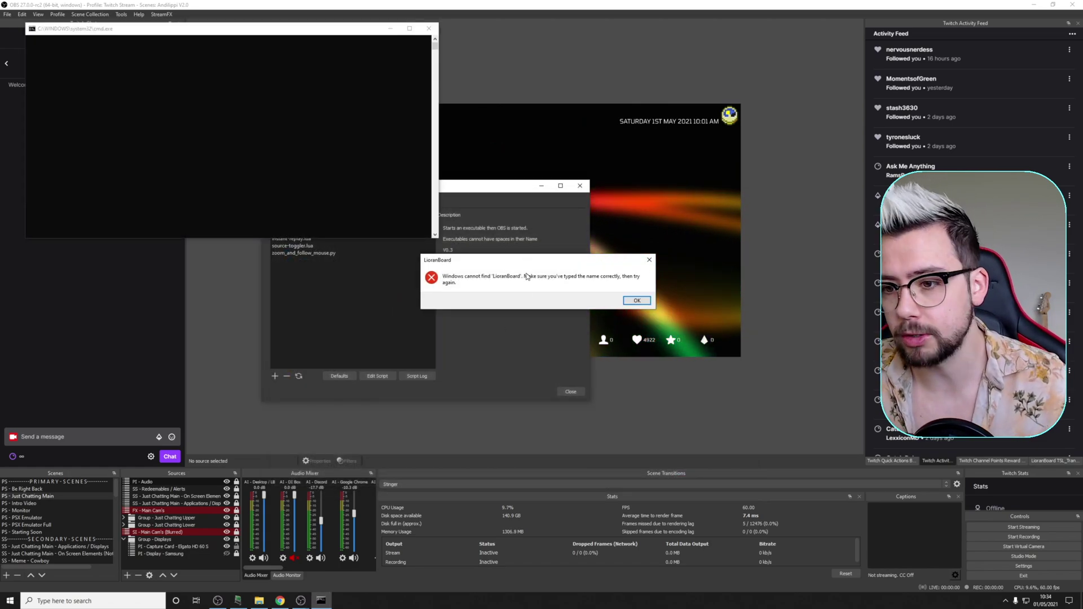
click(635, 301)
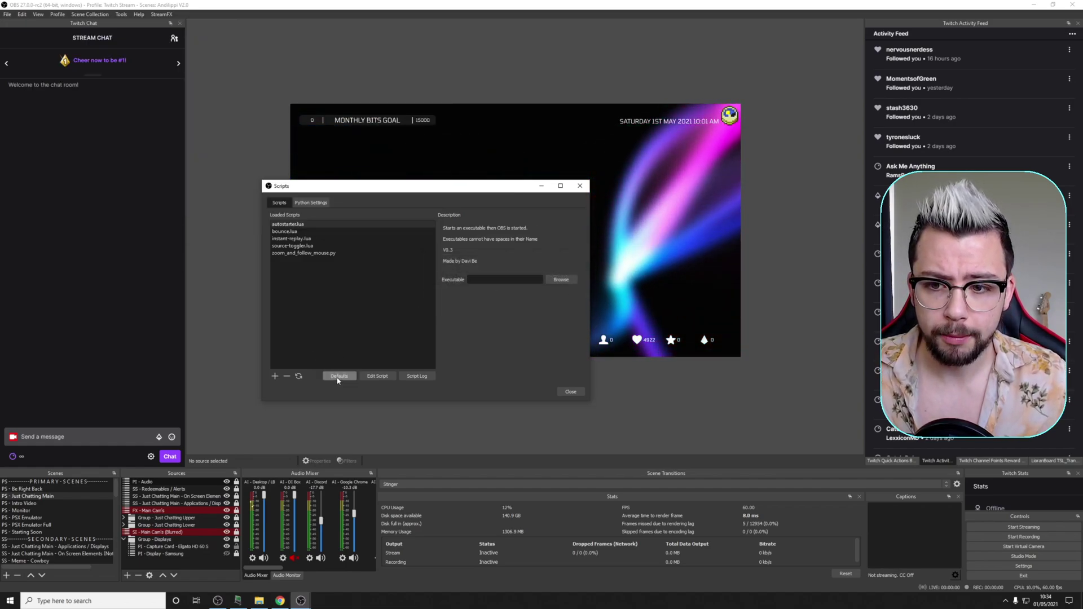
- Click through the loaded scripts and reselect autostarter.lua to show its settings
click(304, 240)
click(305, 246)
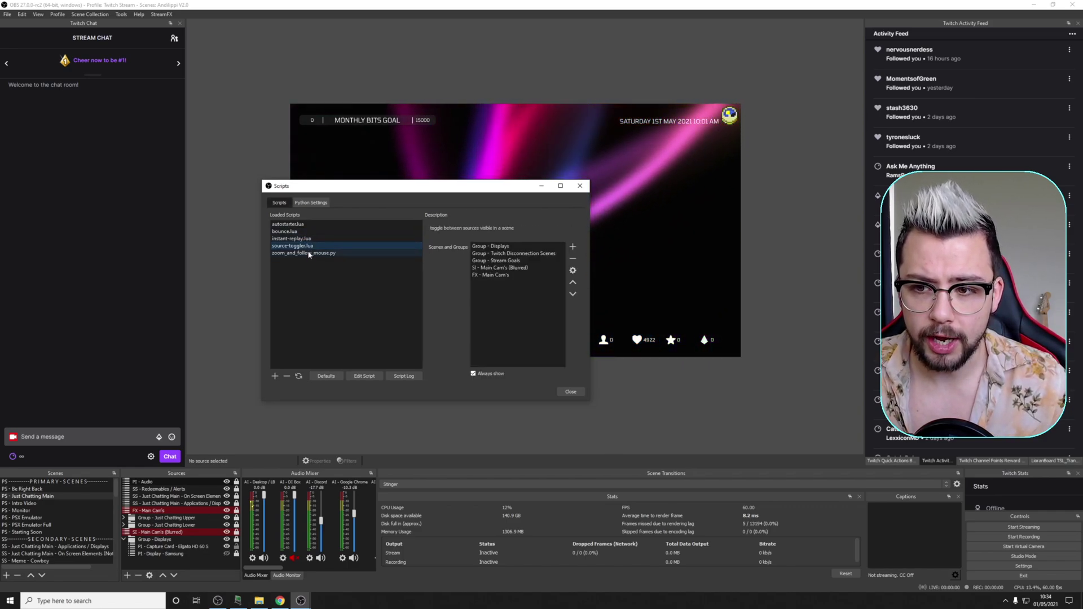
click(309, 254)
click(303, 239)
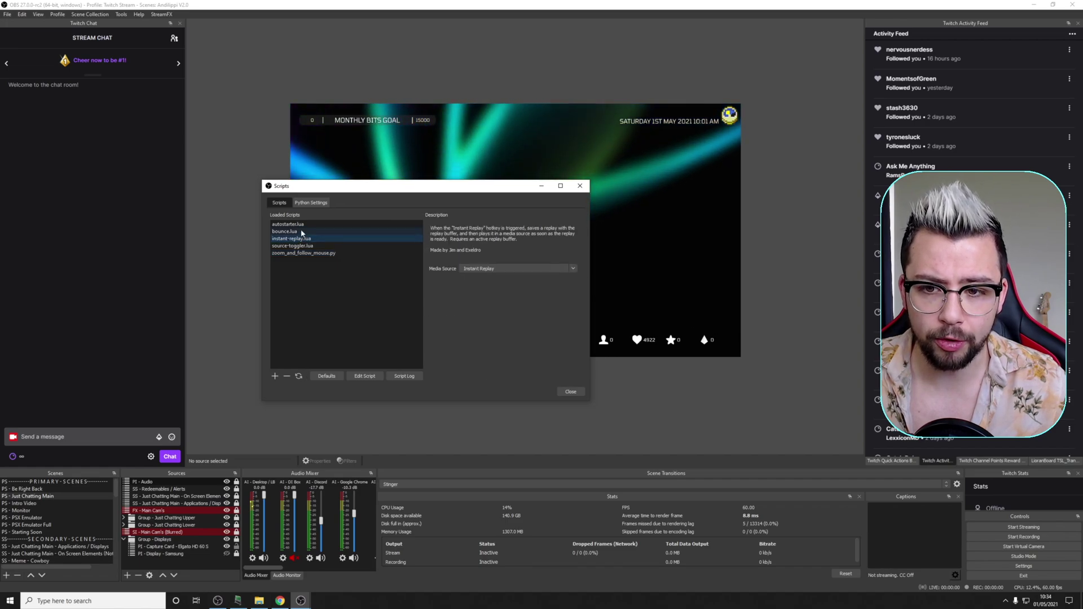
click(291, 224)
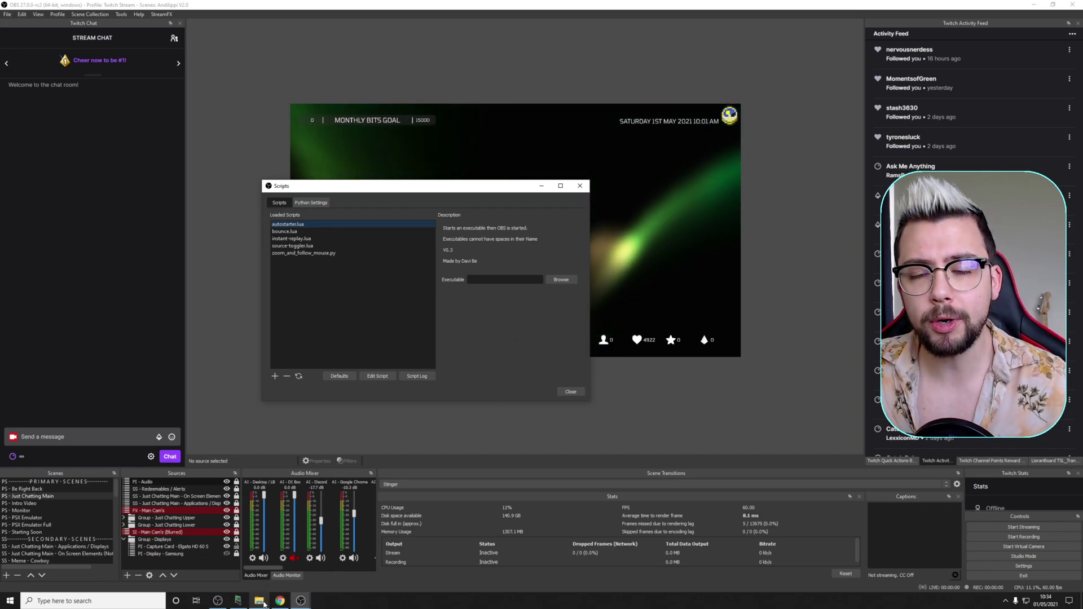
- Go to Documents > LioranBoard > LioranBoard Receiver(PC) in File Explorer
click(263, 602)
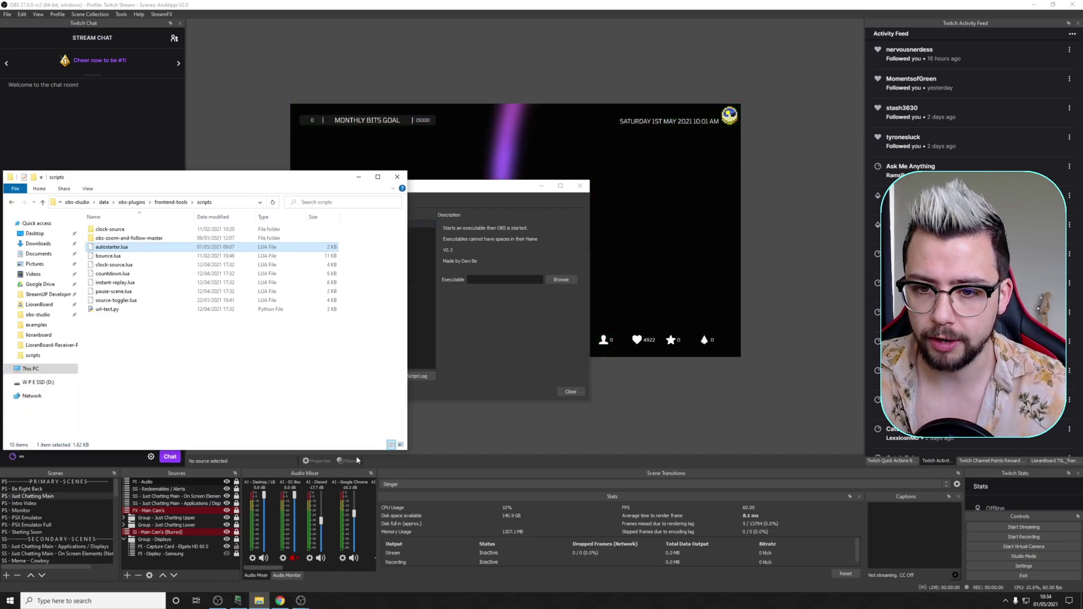
click(40, 306)
drag(187, 180, 309, 174)
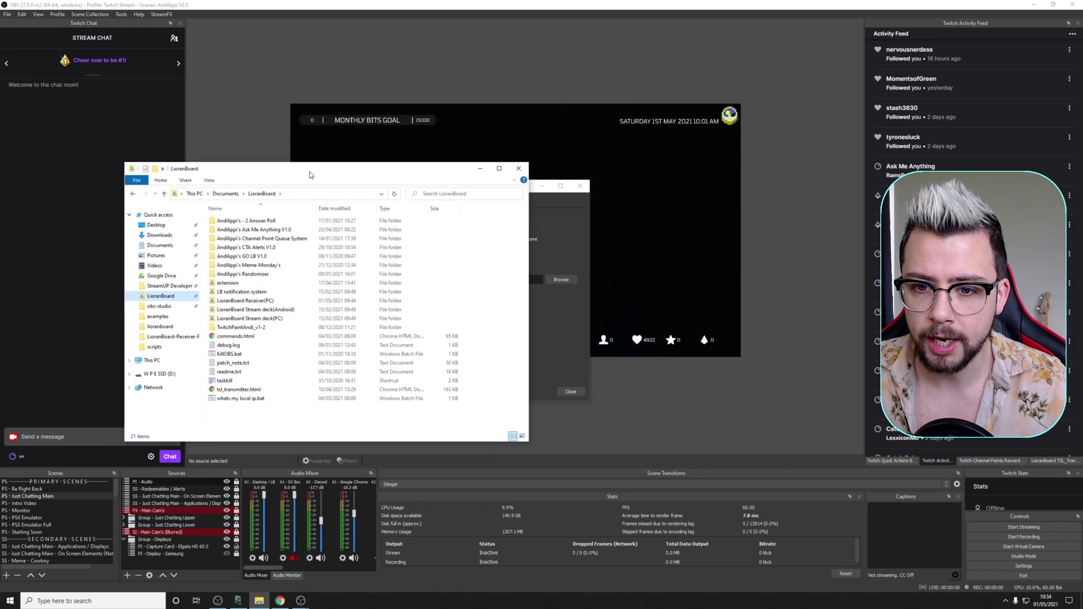
double_click(259, 303)
scroll(260, 325, down, 15)
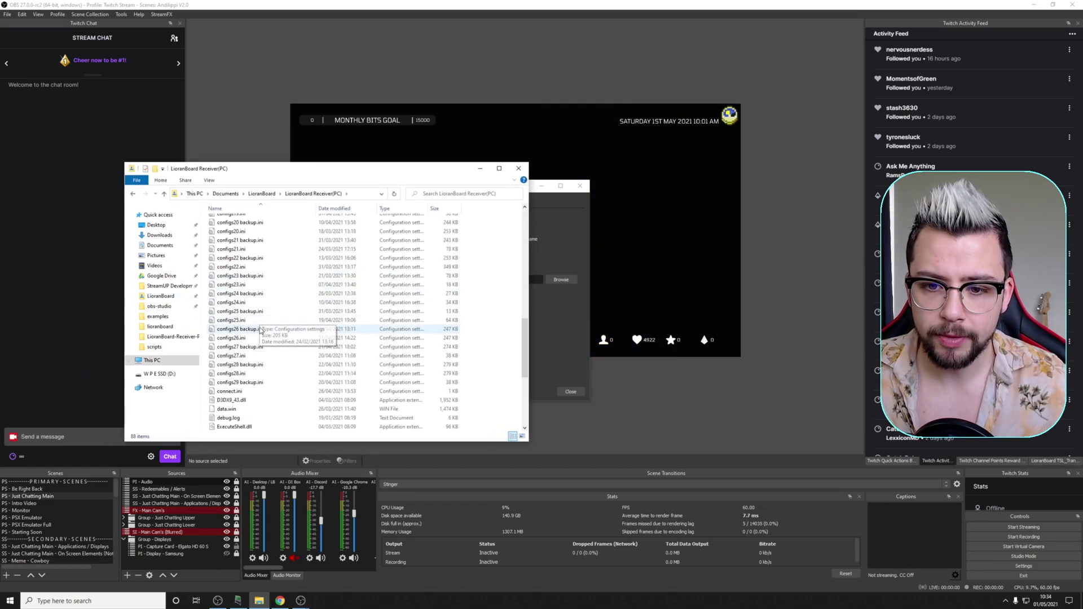
scroll(243, 366, down, 2)
- Rename the LioranBoard Receiver executable to LioranBoard_Receiver.exe and minimize Explorer
right_click(247, 304)
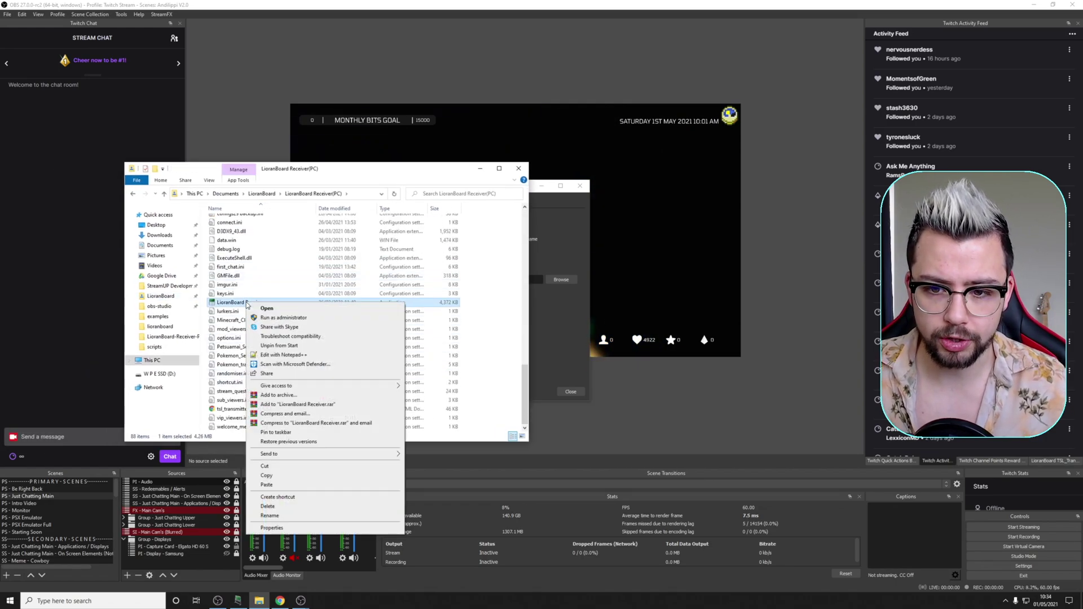
click(238, 305)
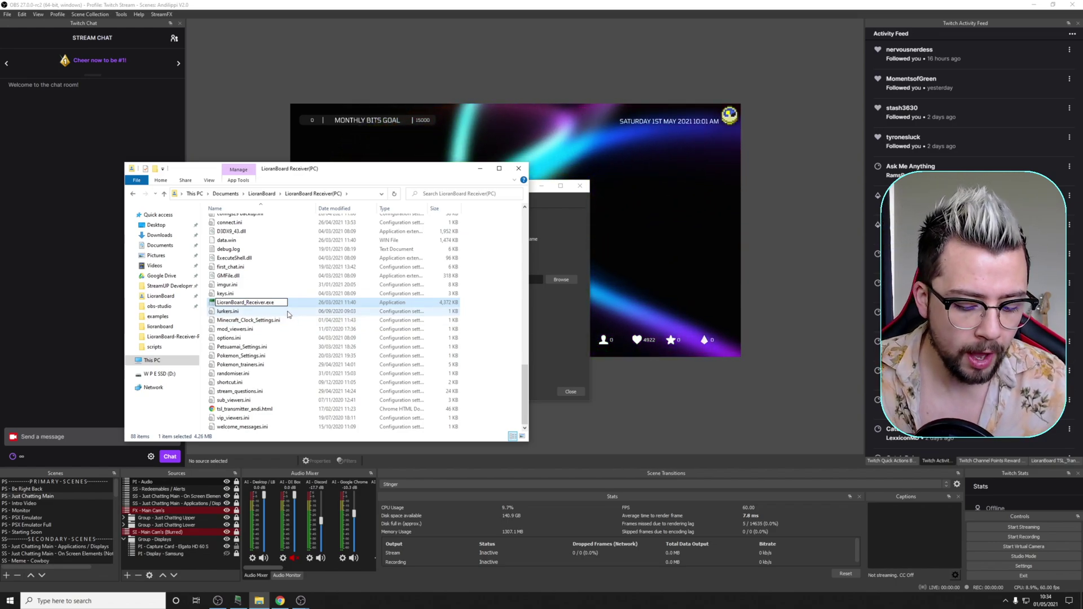
key(Return)
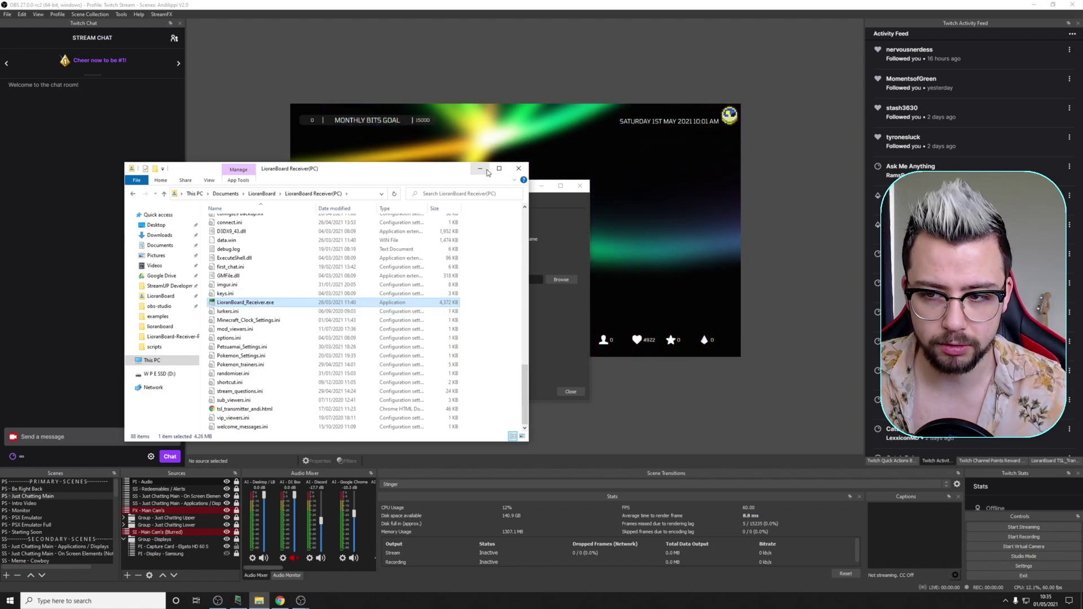
click(518, 168)
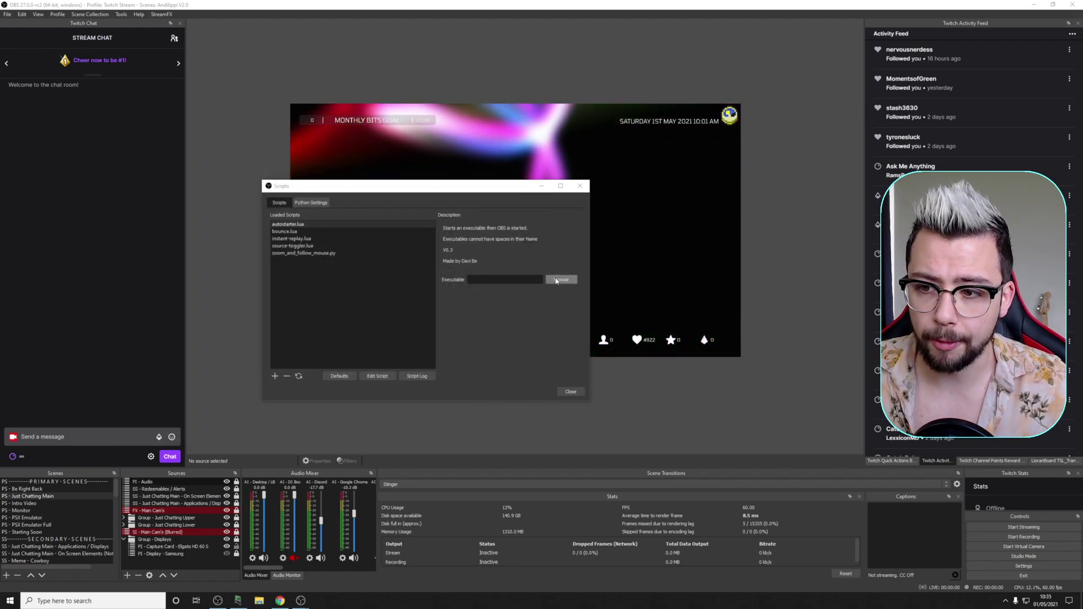
- Set the Executable to LioranBoard_Receiver.exe and allow the Receiver through the firewall
click(561, 280)
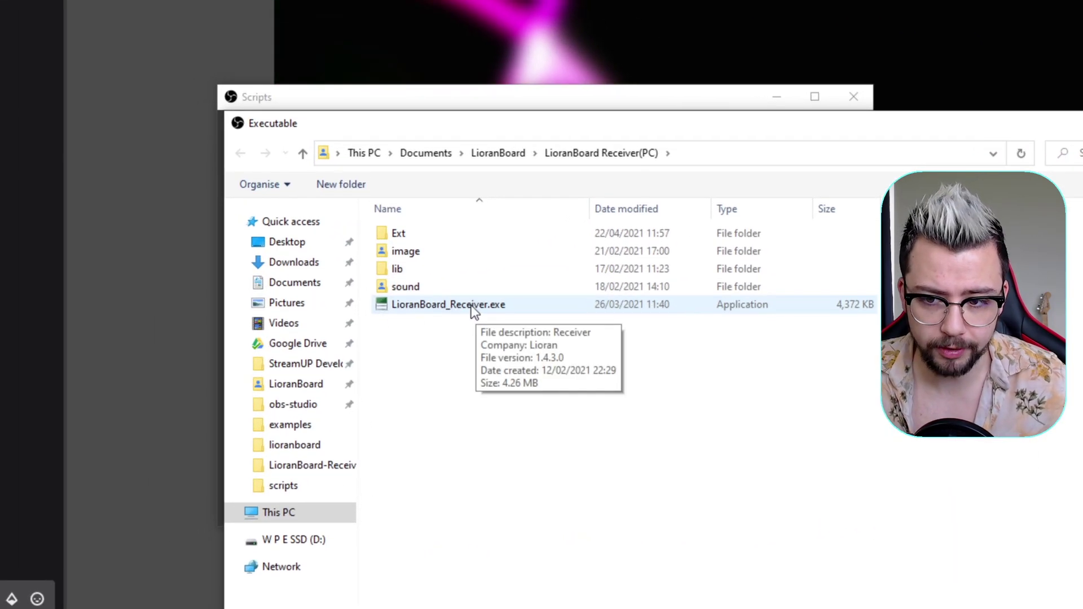
double_click(461, 302)
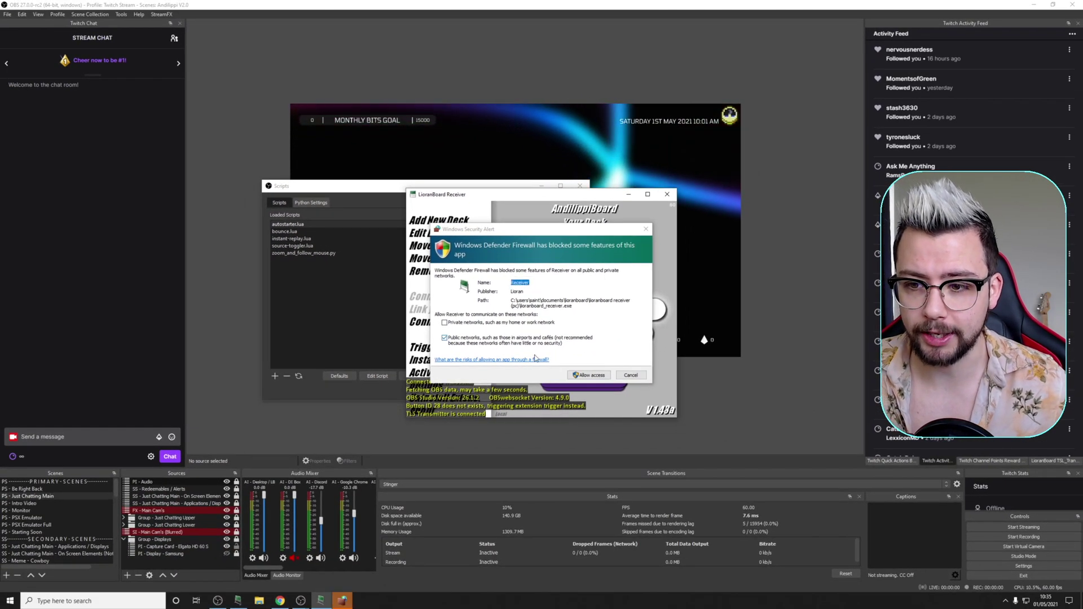
click(588, 375)
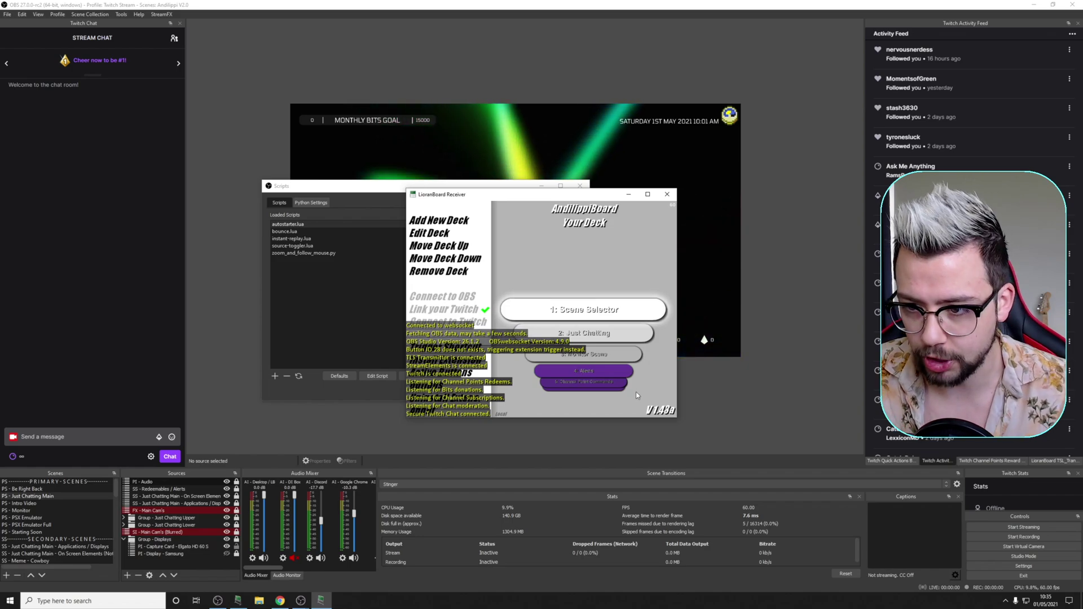
- Close LioranBoard Receiver, the Scripts window and OBS Studio
click(669, 195)
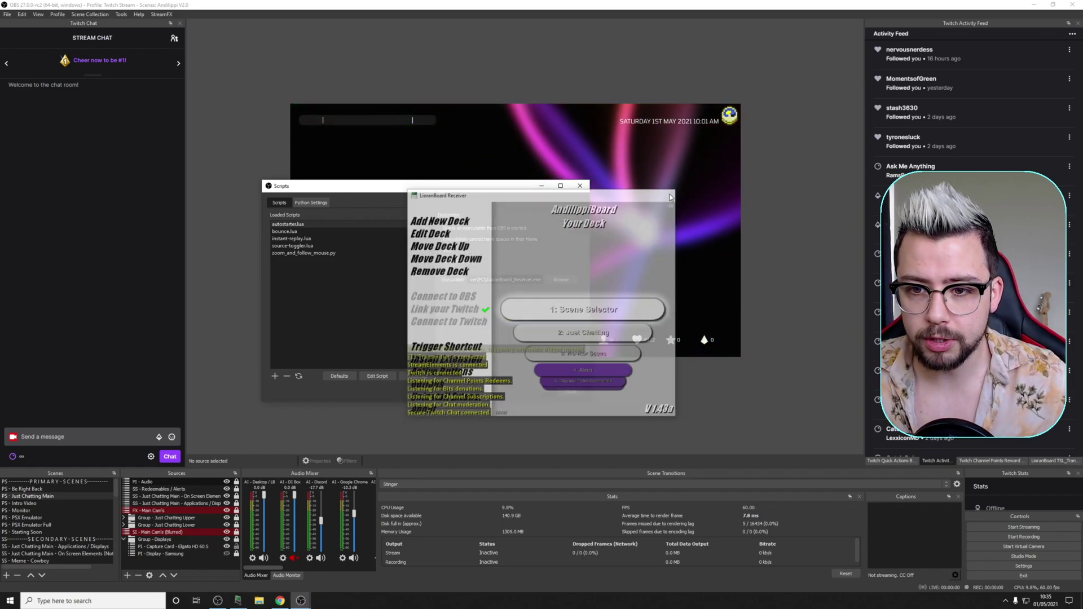
click(579, 186)
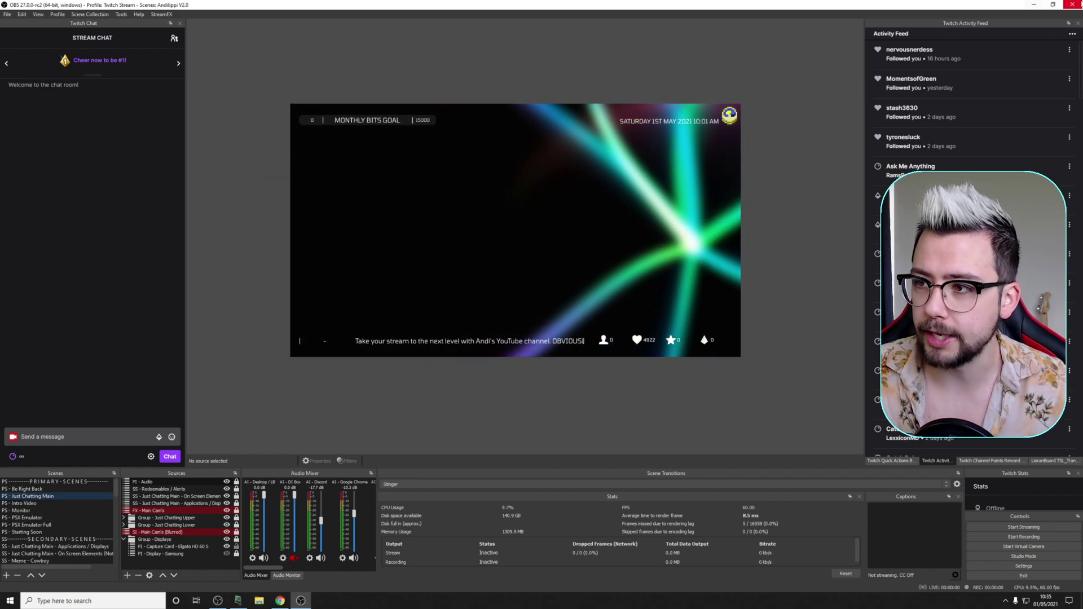
click(1076, 5)
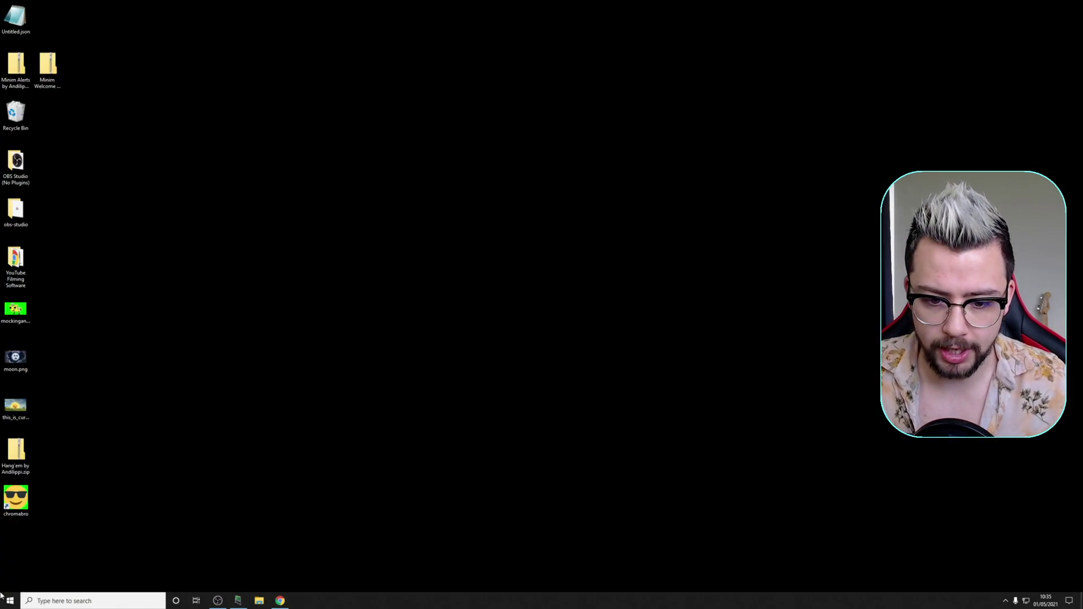
- Relaunch OBS, dismiss the missing-files warning and maximize its window
click(2, 596)
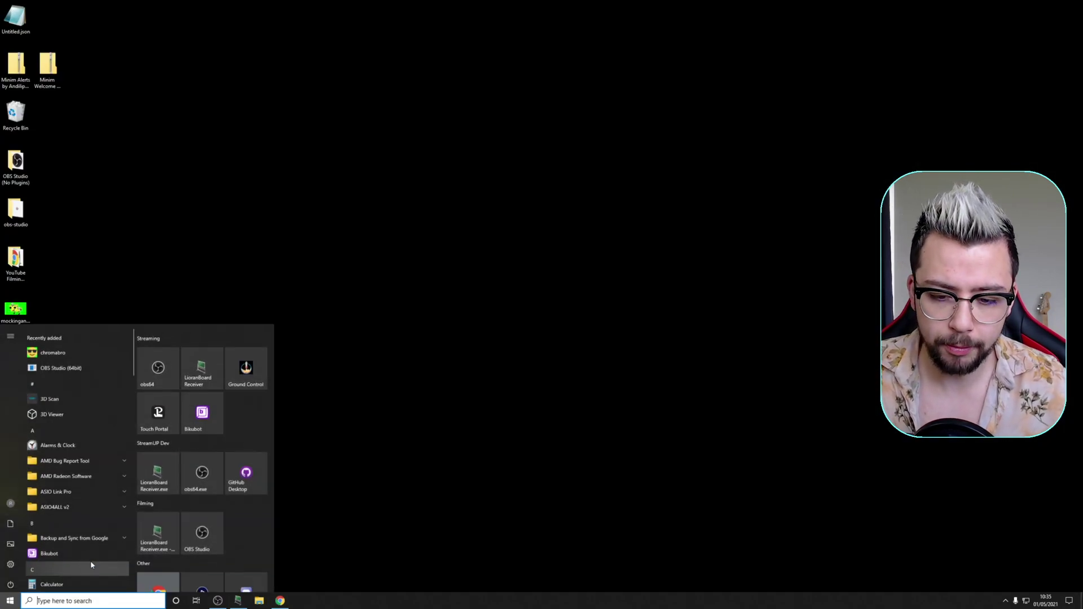
click(163, 372)
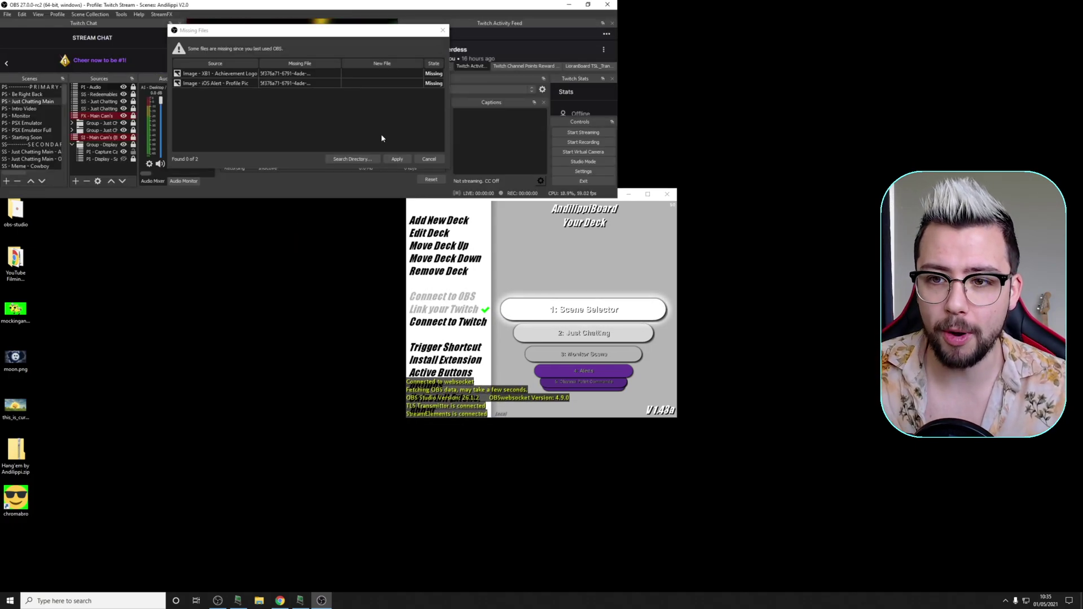
click(442, 30)
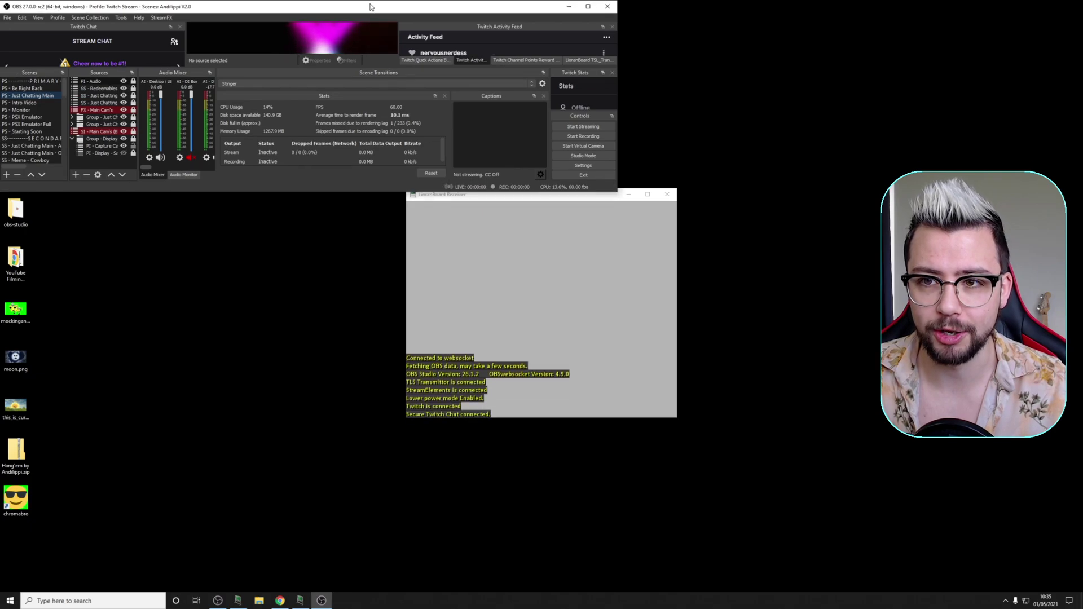
double_click(371, 7)
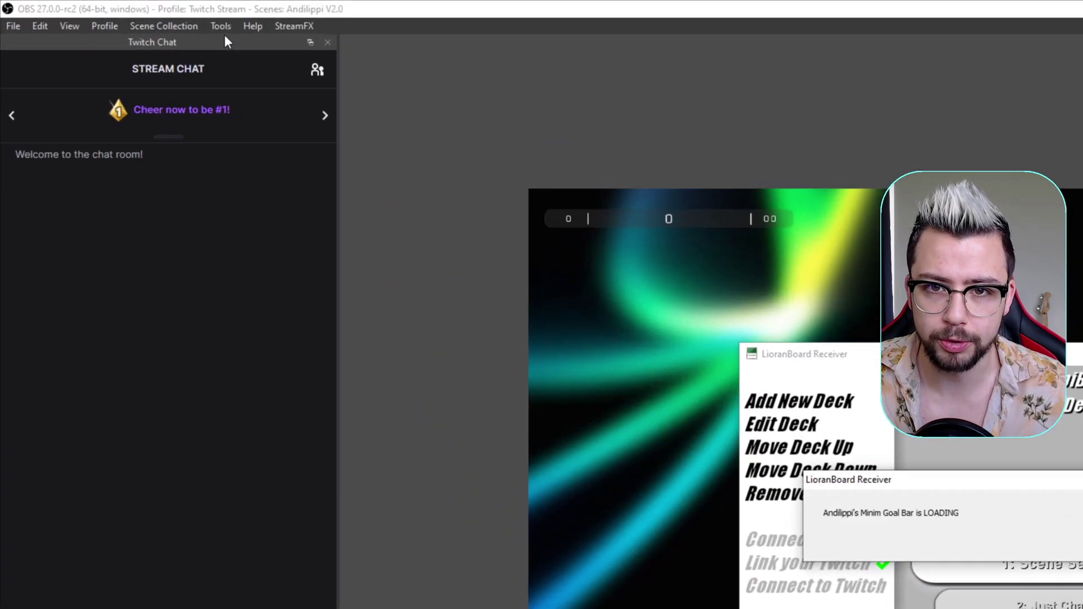
- Reopen Tools > Scripts, dismiss LioranBoard's messages, and confirm the LioranBoard_Receiver.exe path
click(121, 16)
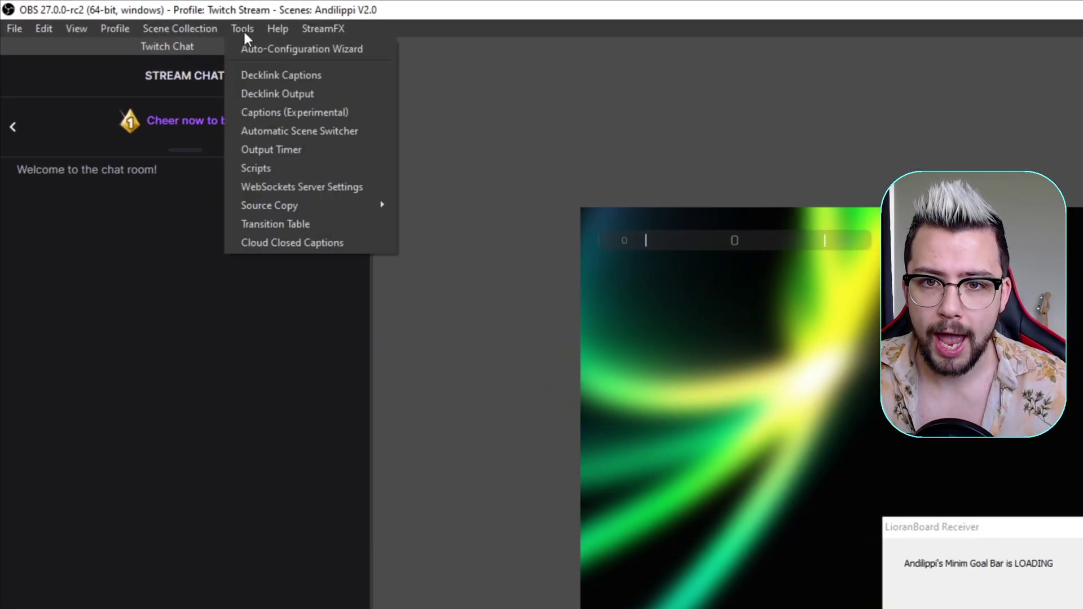
click(276, 168)
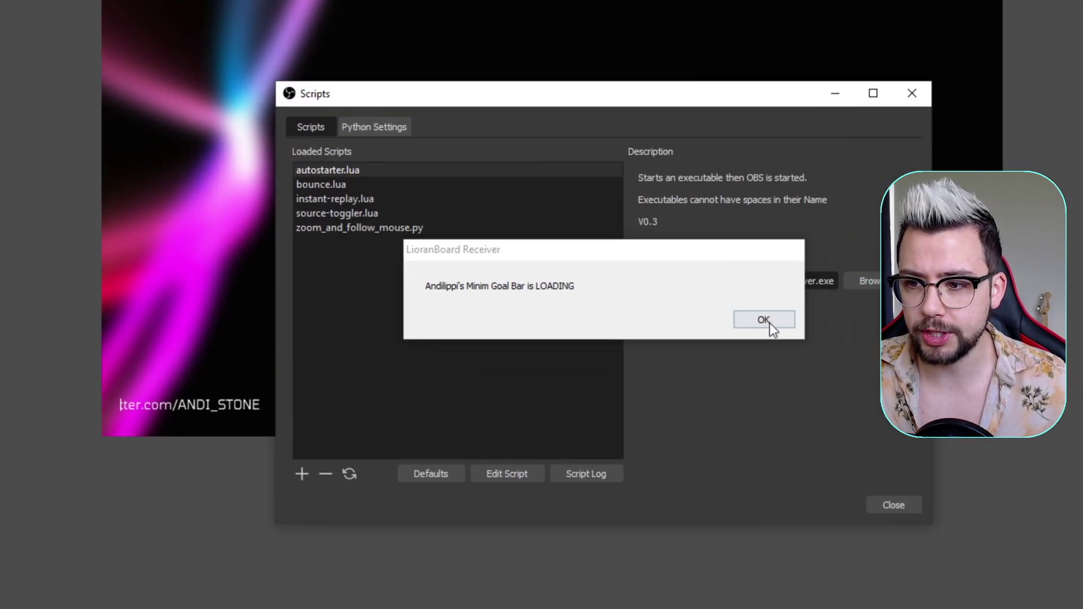
click(766, 321)
click(660, 319)
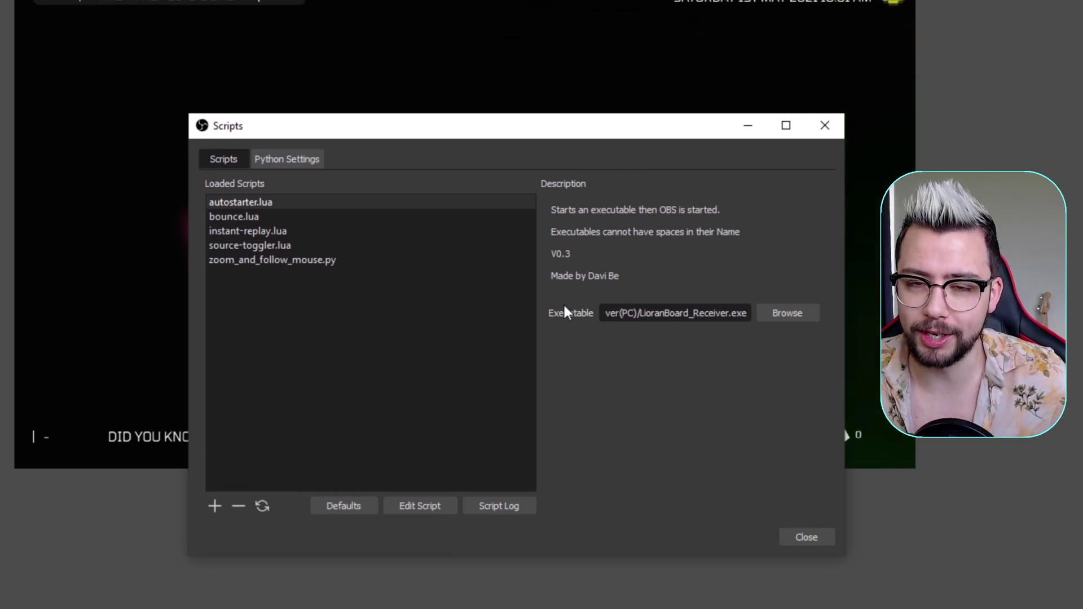
click(660, 348)
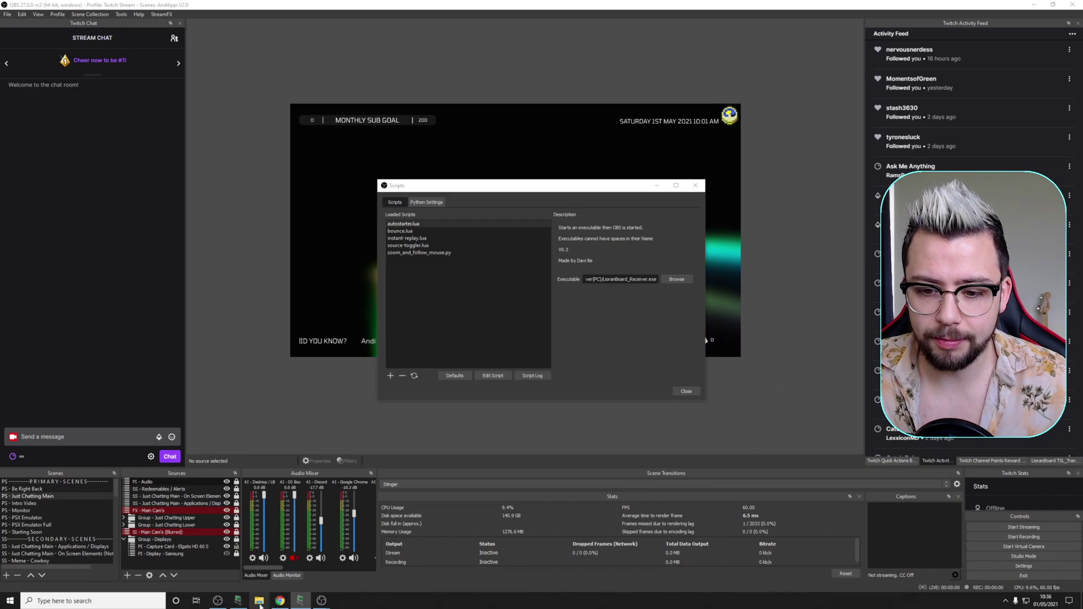
click(260, 599)
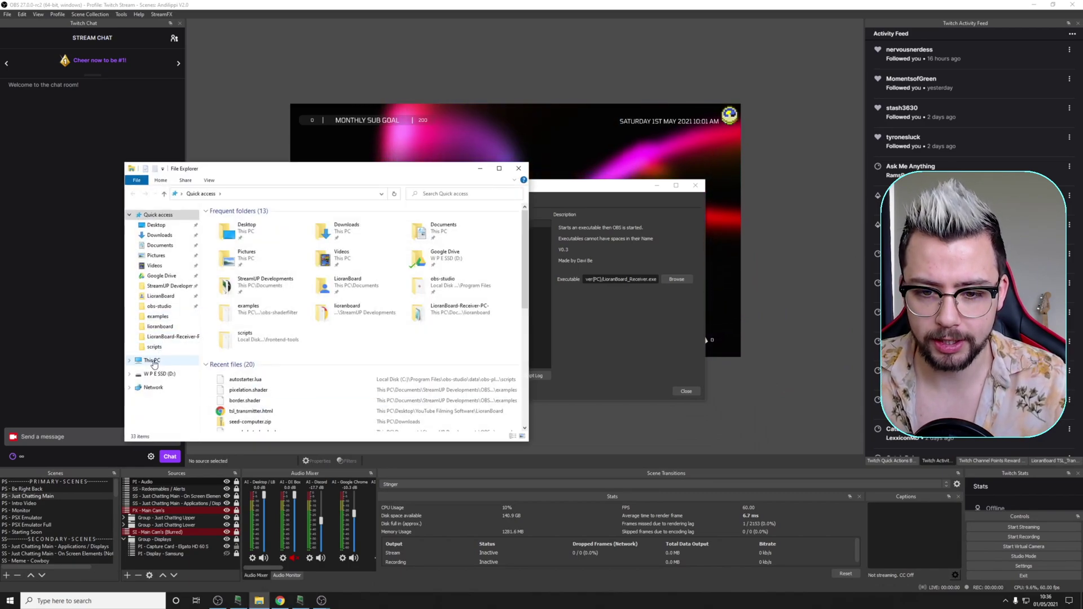
- Browse to obs-studio\data\obs-plugins\frontend-tools\scripts in File Explorer
click(153, 361)
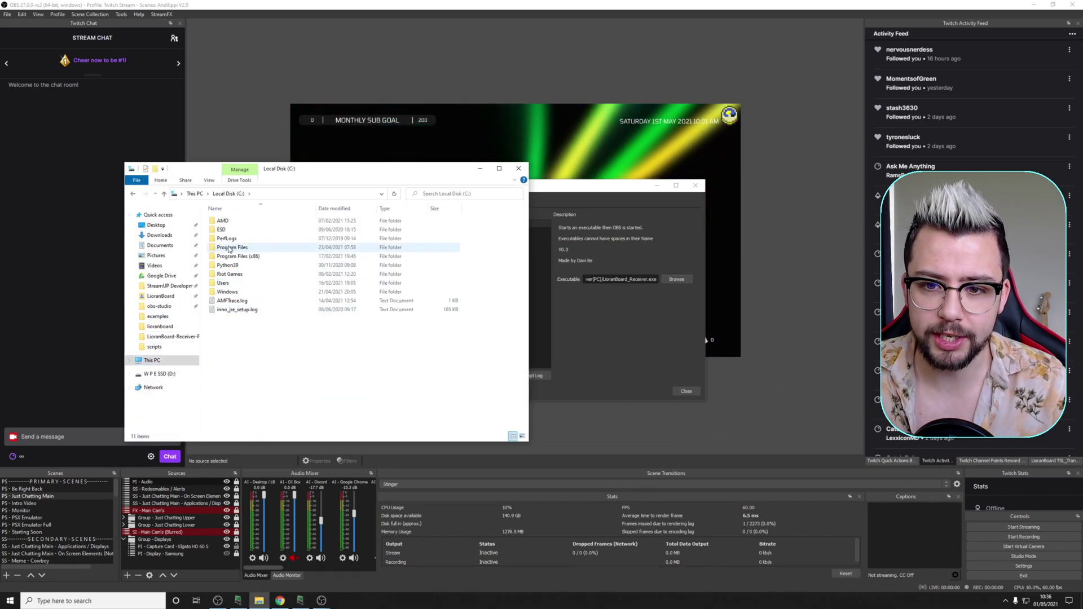
scroll(242, 322, down, 1)
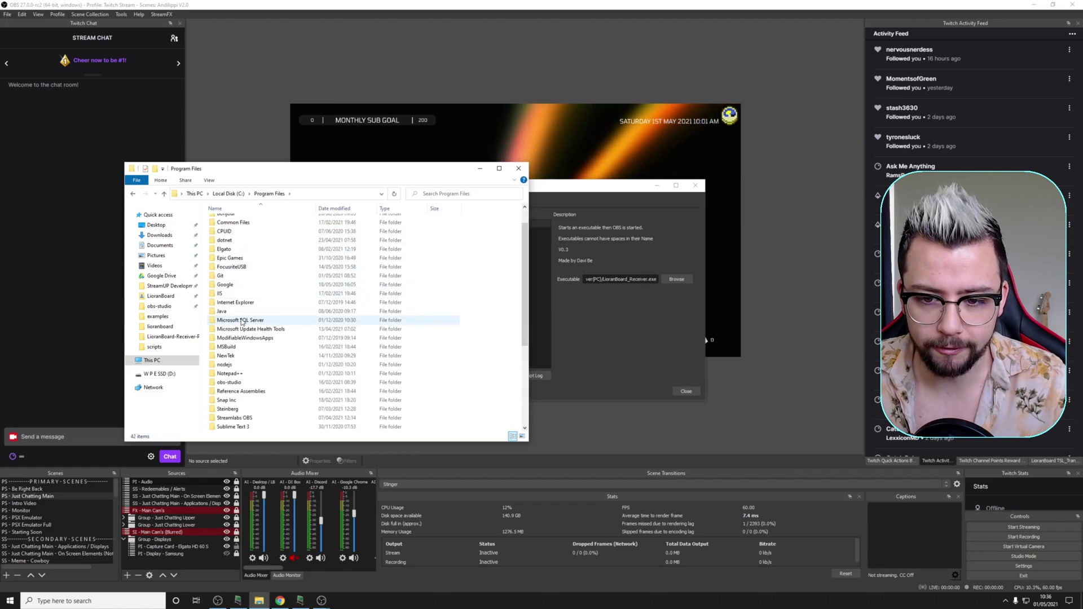
double_click(233, 382)
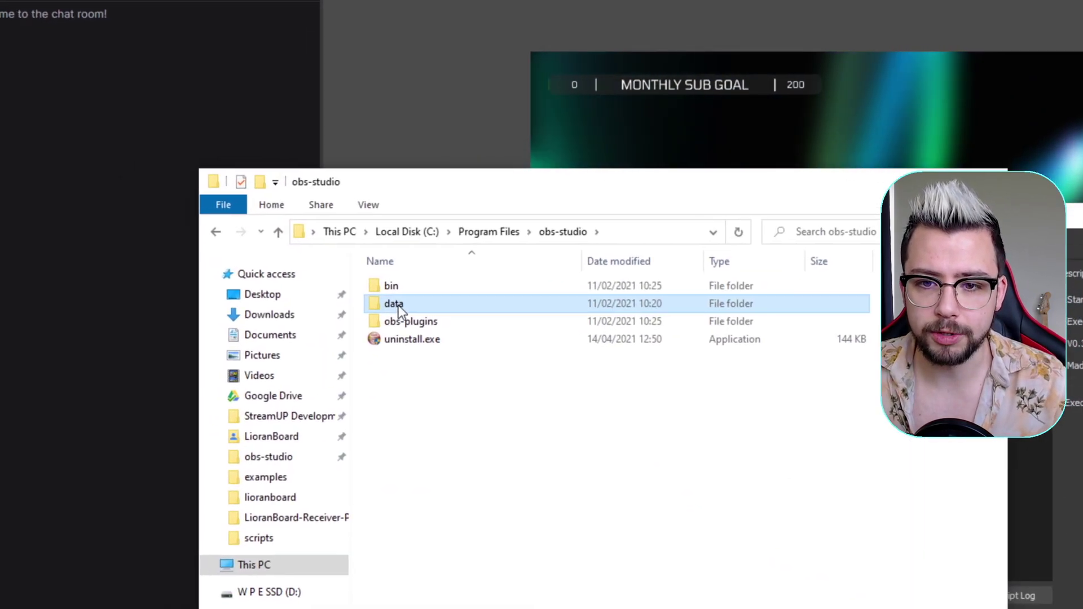
double_click(224, 230)
double_click(410, 305)
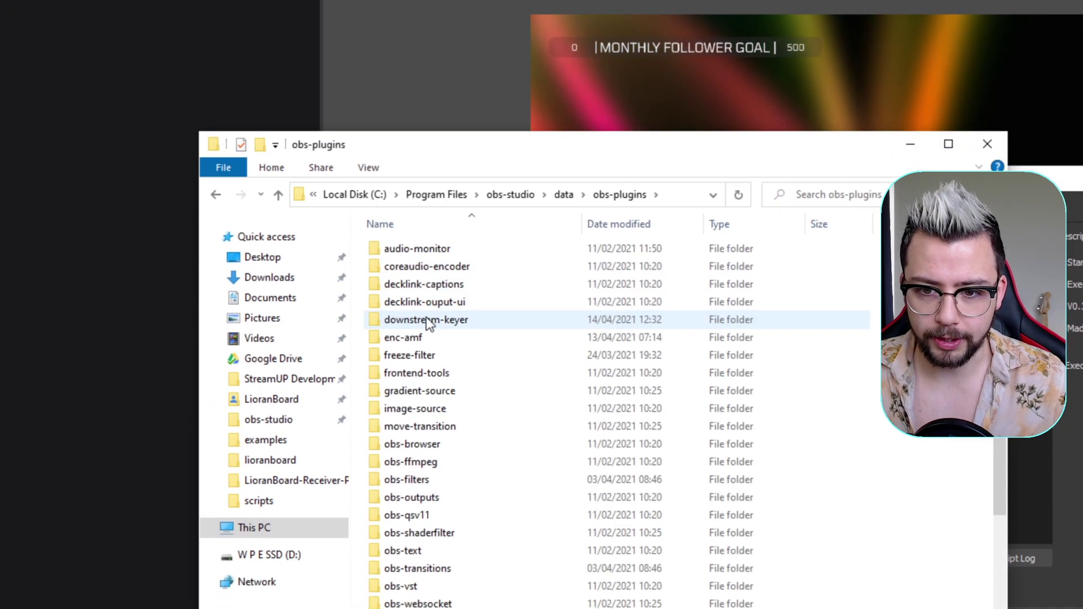
double_click(426, 409)
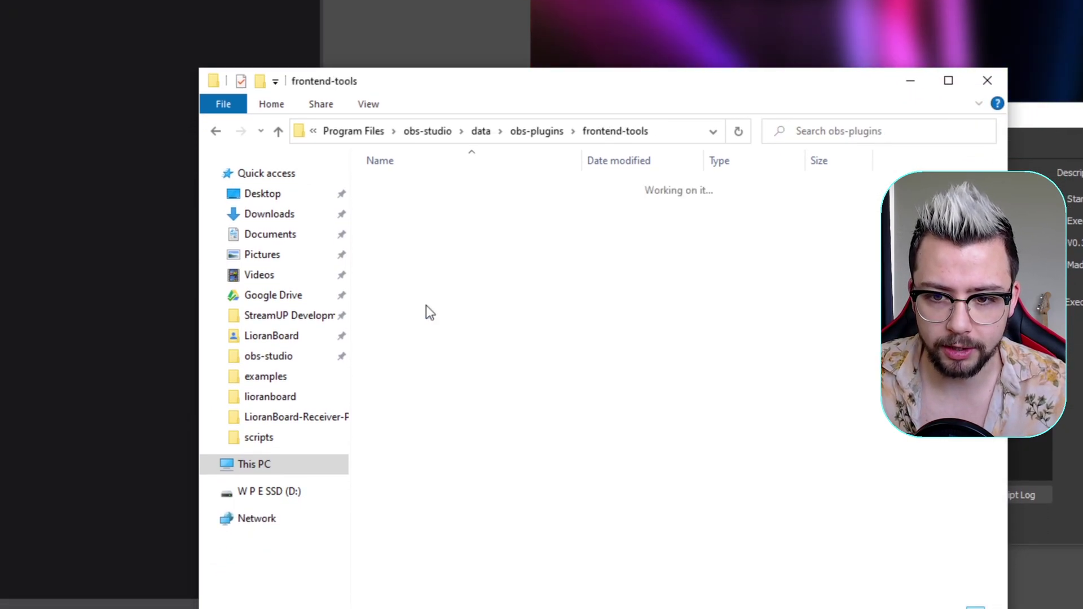
double_click(401, 202)
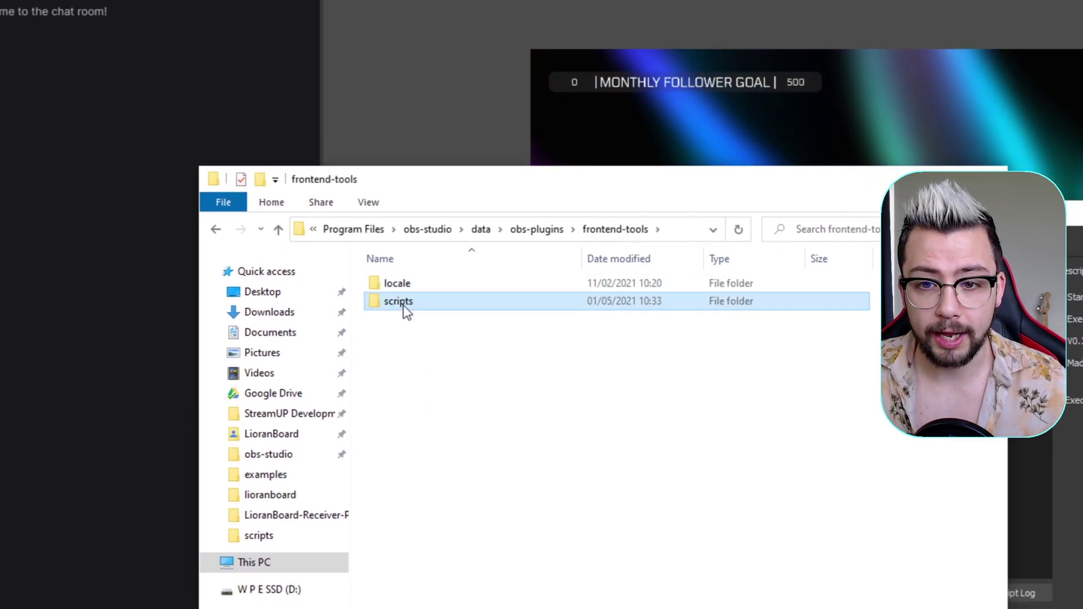
- Copy and paste autostarter.lua, renaming the copy autostarter1.lua with administrator permission
click(424, 314)
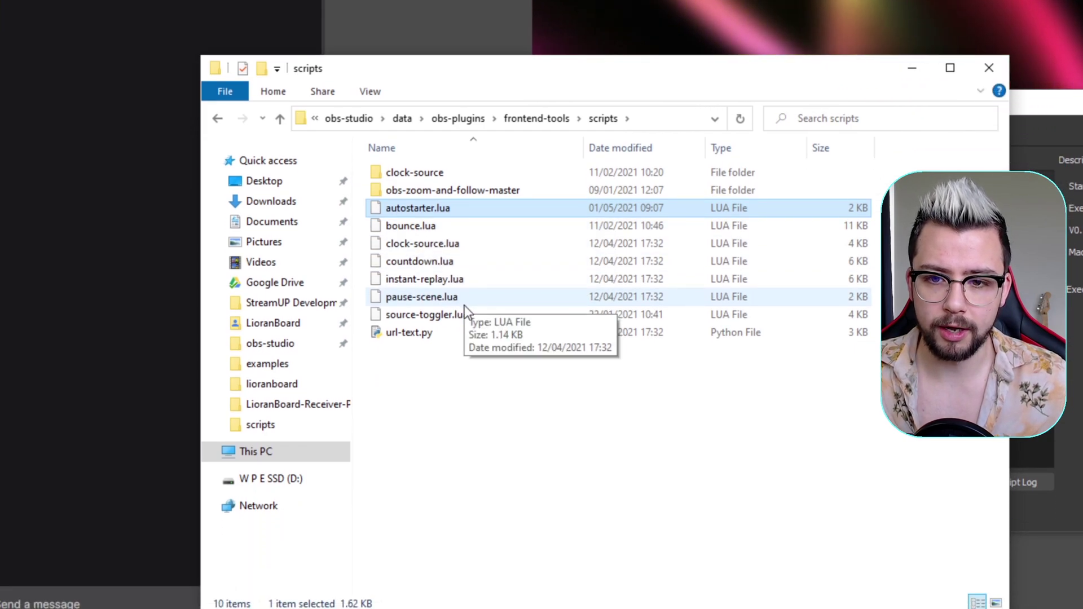
key(ctrl+c)
key(ctrl+v)
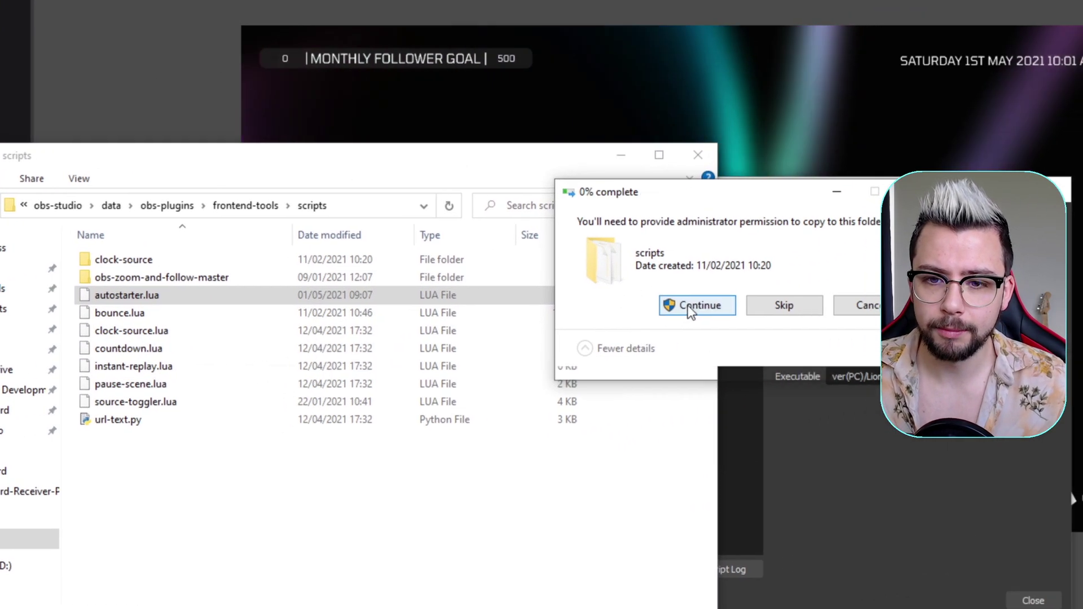
click(688, 307)
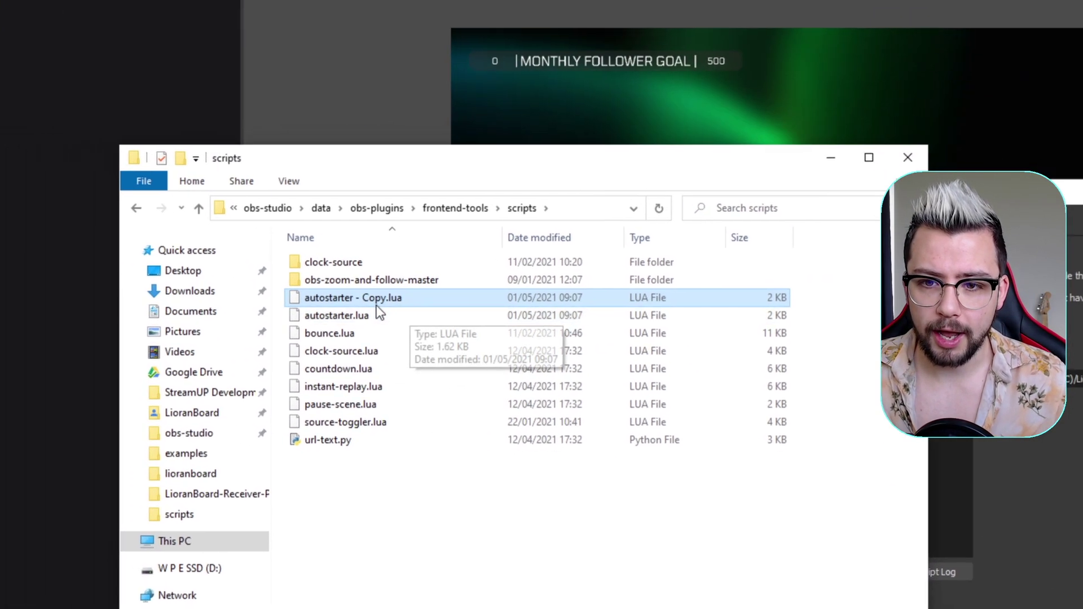
click(170, 295)
click(404, 306)
key(BackSpace)
key(BackSpace)
key(BackSpace)
key(BackSpace)
key(BackSpace)
key(BackSpace)
key(BackSpace)
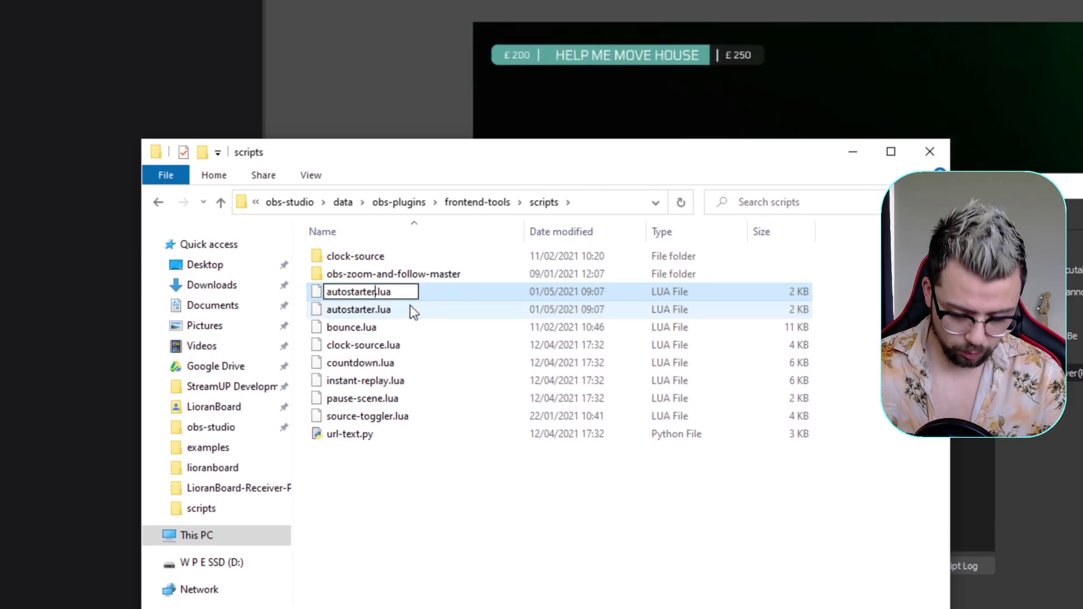
key(Return)
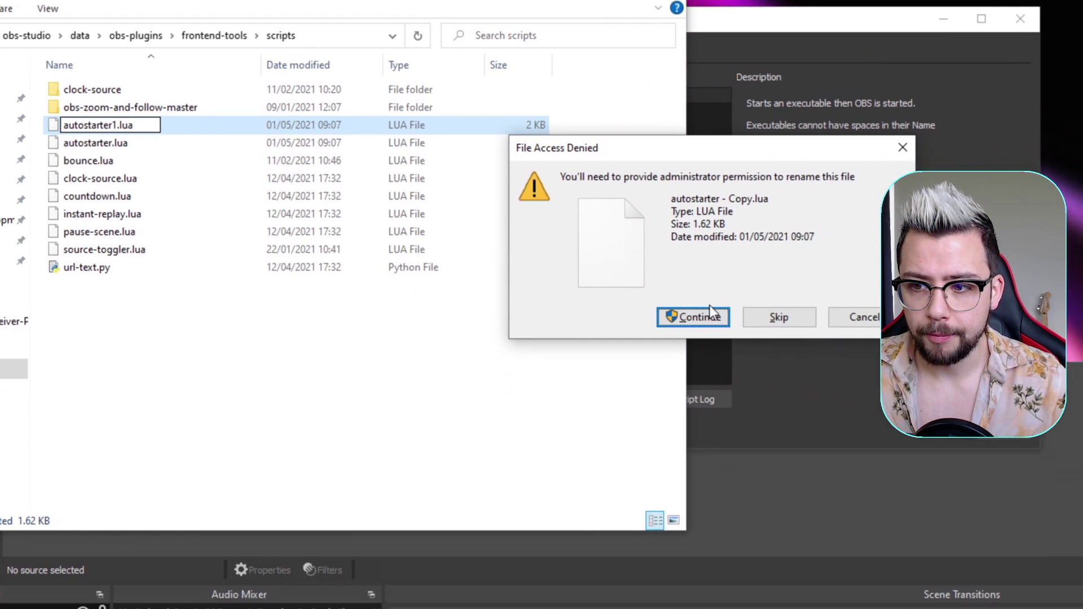
click(686, 308)
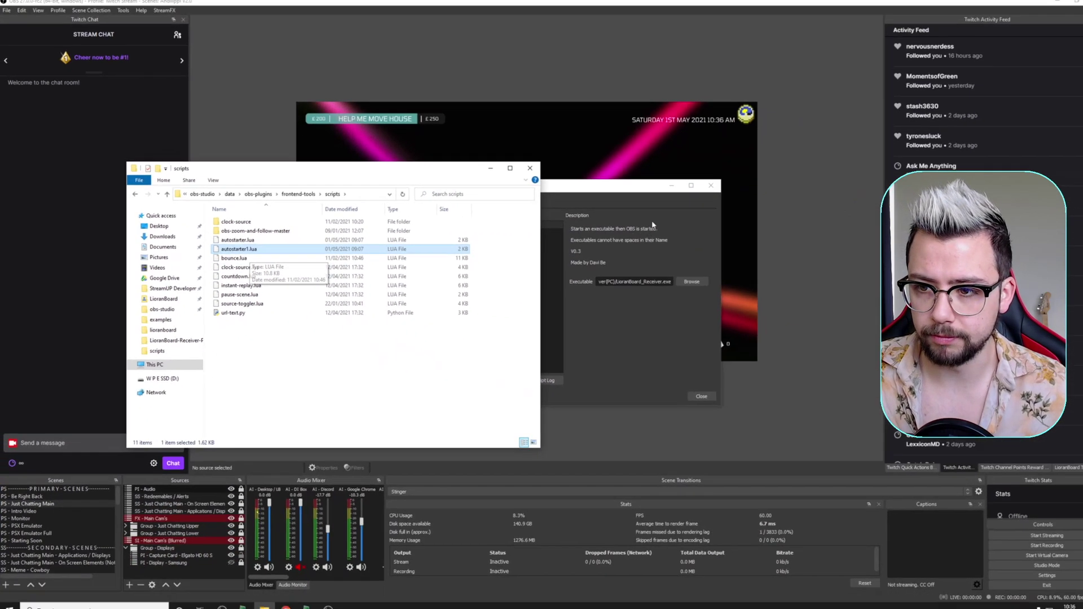
- Add autostarter1.lua in the Scripts window with Downloads > LiveSplit_1.8.15 > LiveSplit.exe as its program
click(550, 192)
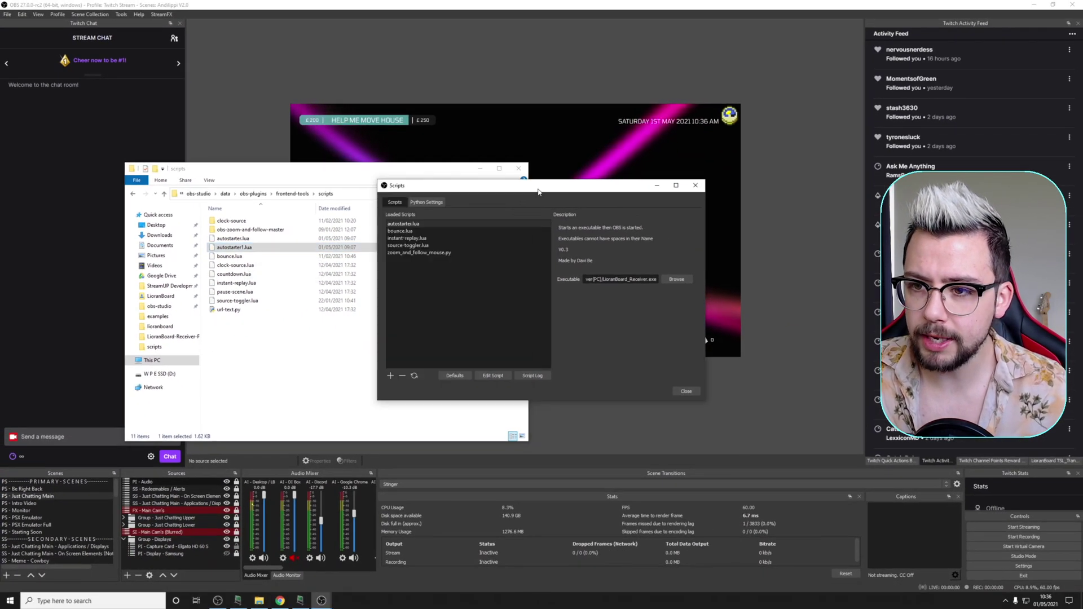
click(390, 377)
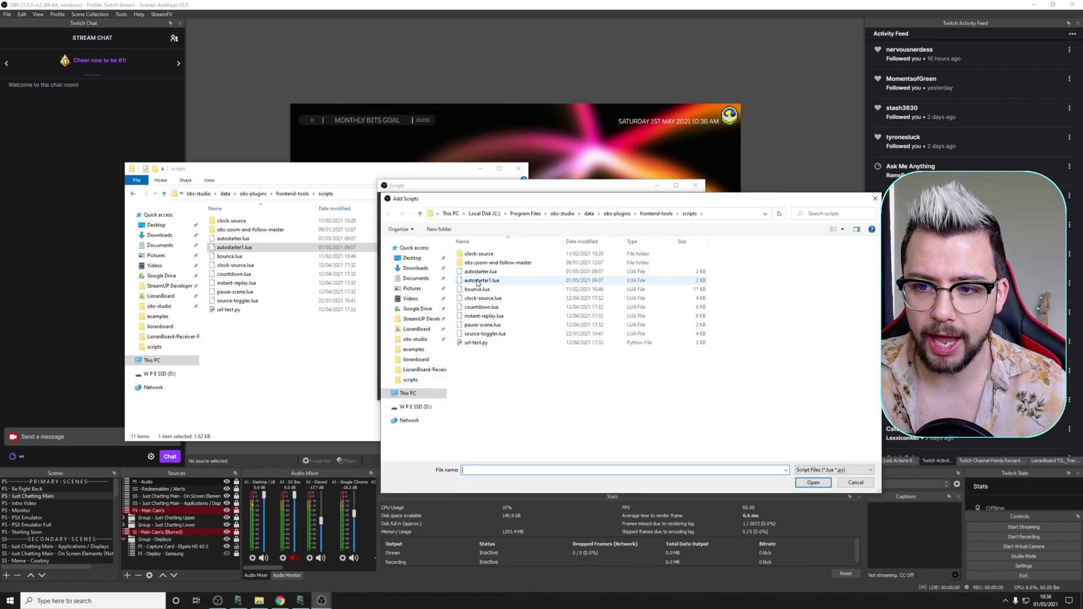
double_click(477, 280)
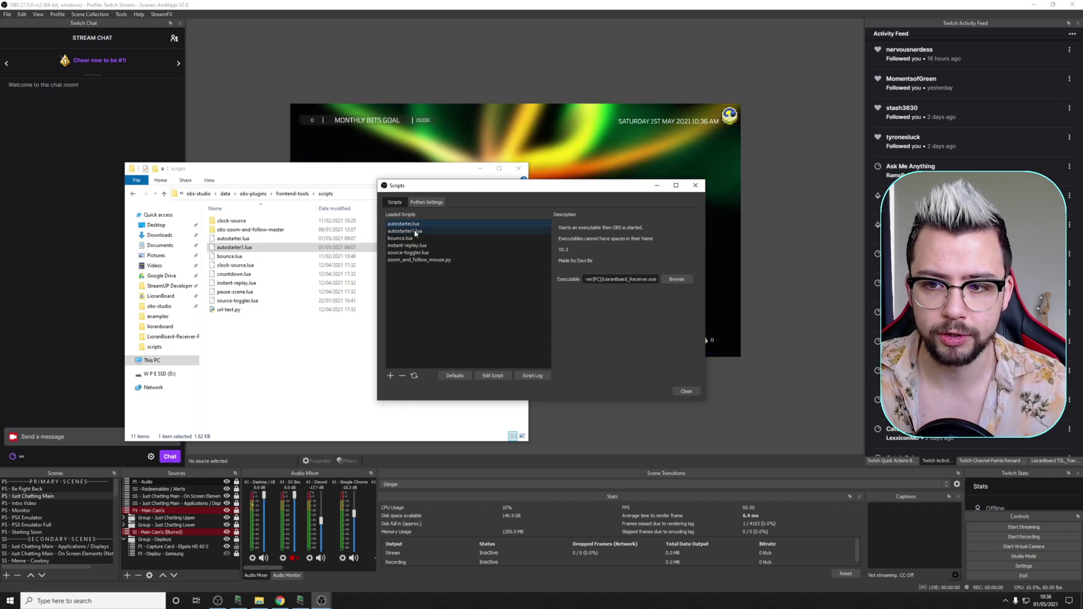
click(676, 279)
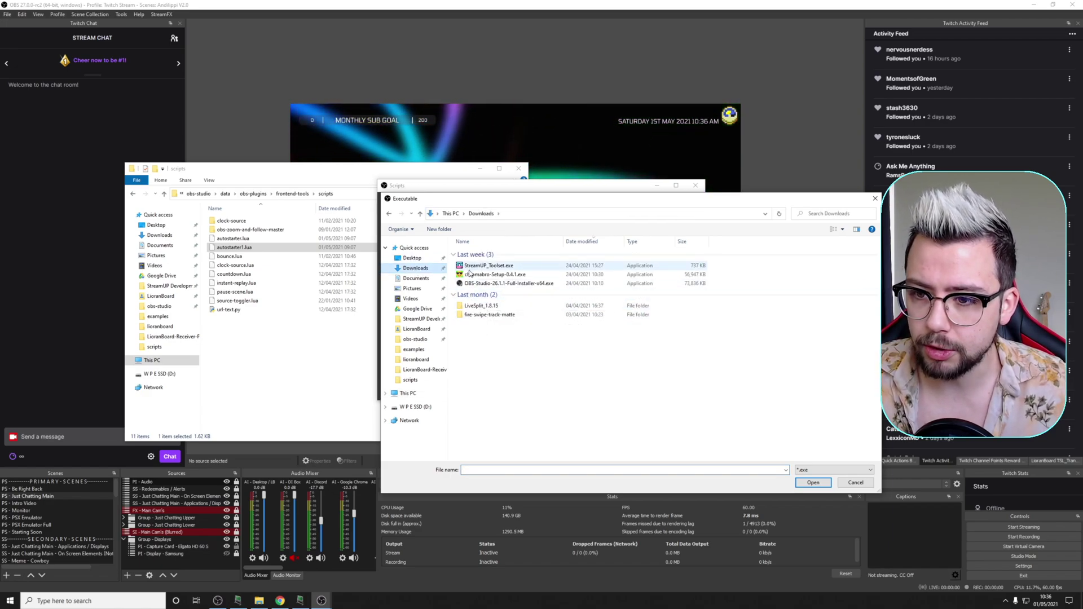
double_click(480, 306)
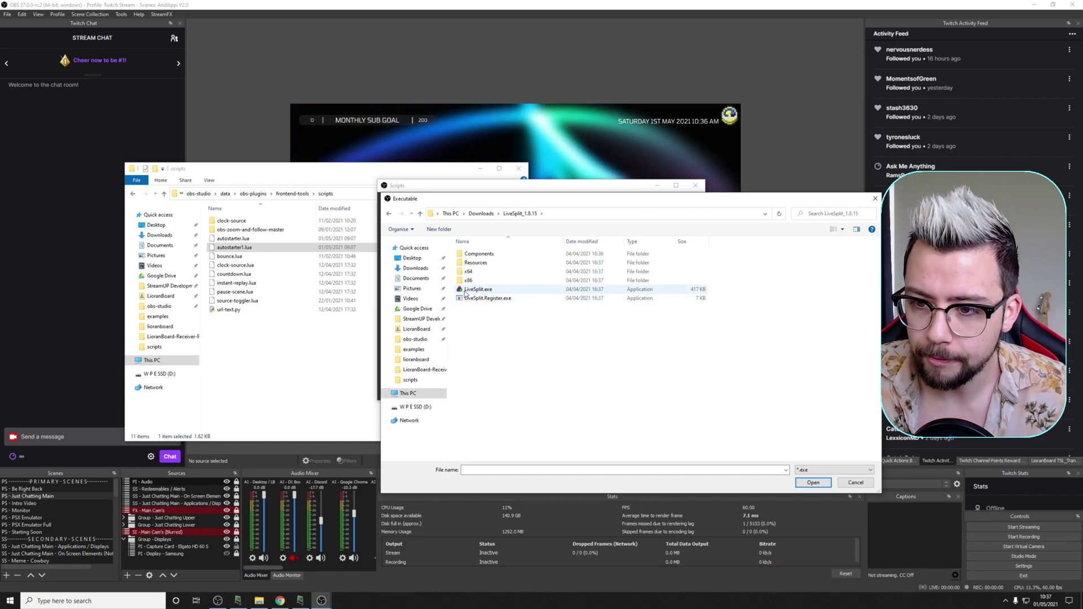
double_click(471, 290)
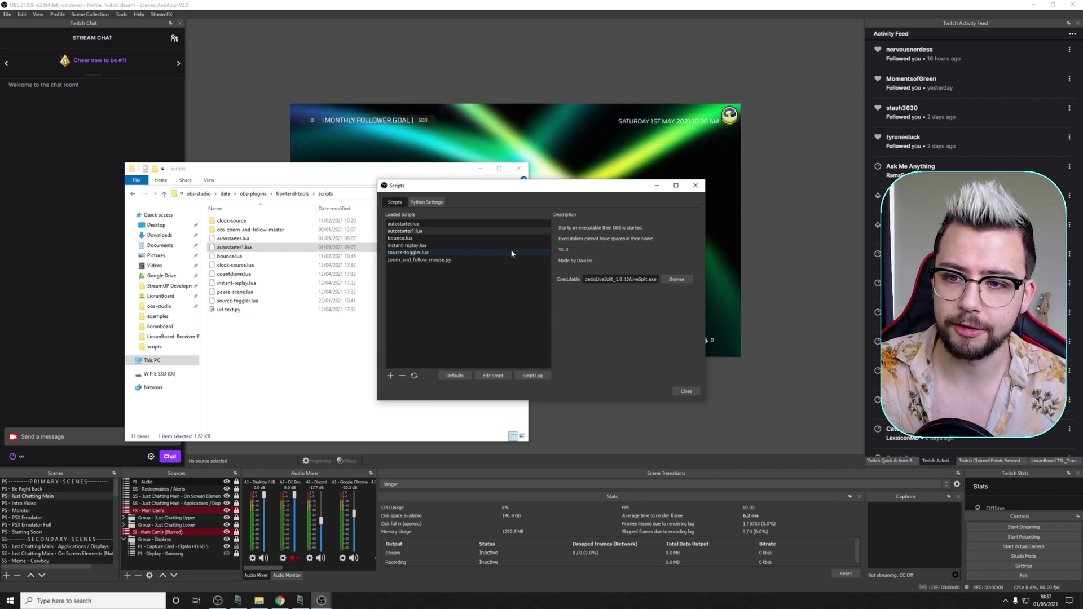
click(686, 392)
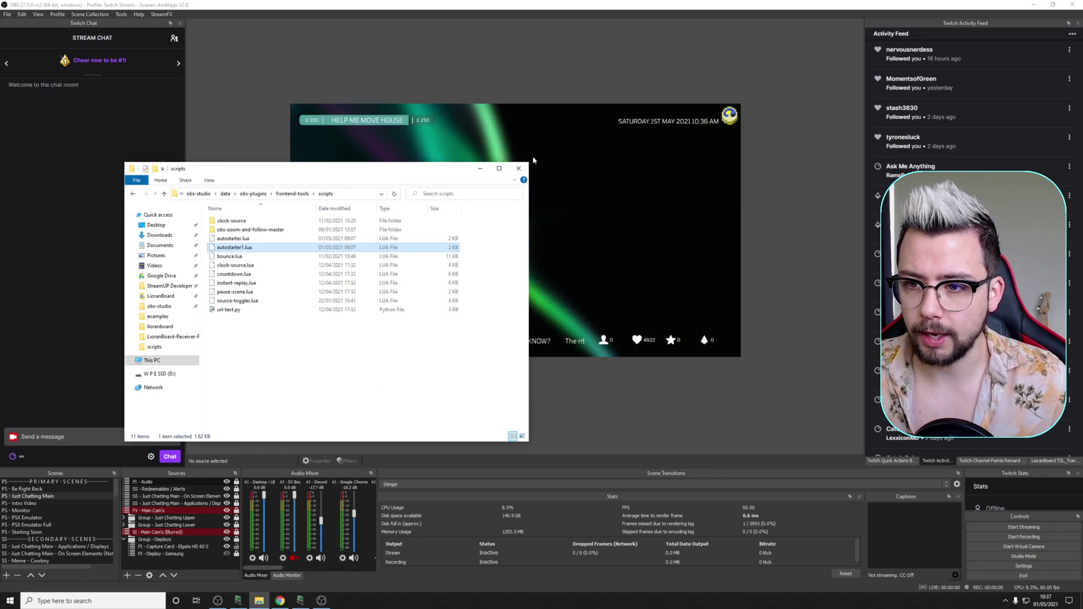
- Close the Explorer scripts folder, OBS Studio and LiveSplit
click(518, 168)
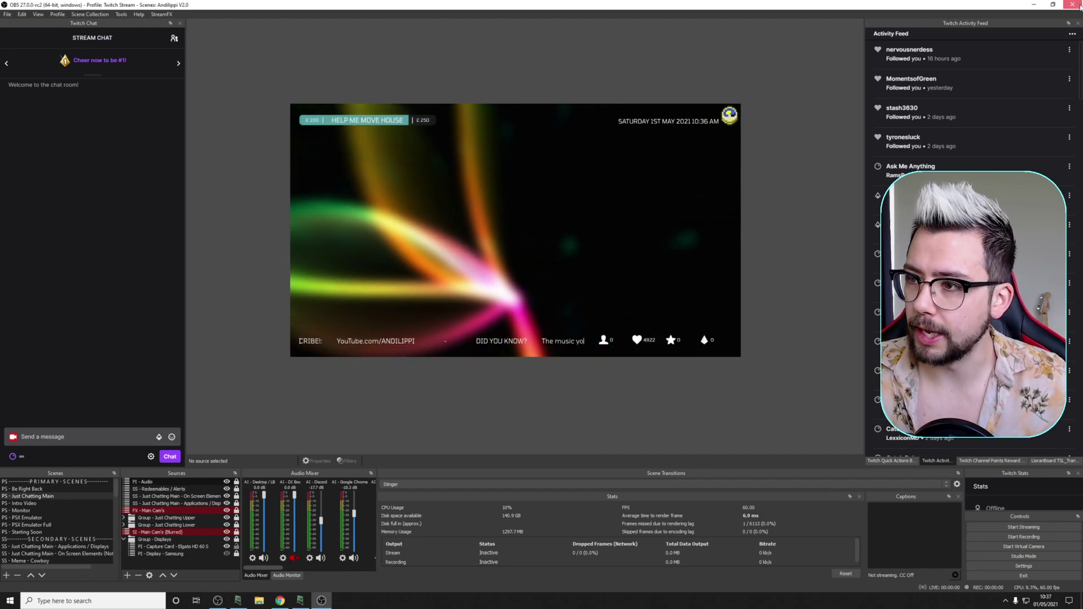
click(1080, 7)
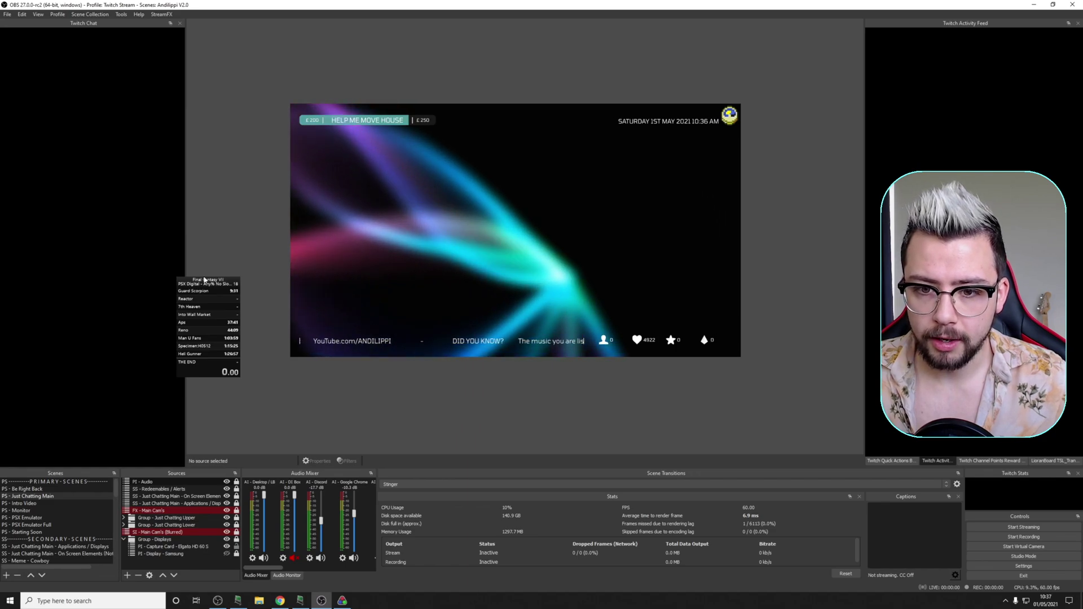
right_click(204, 281)
click(237, 456)
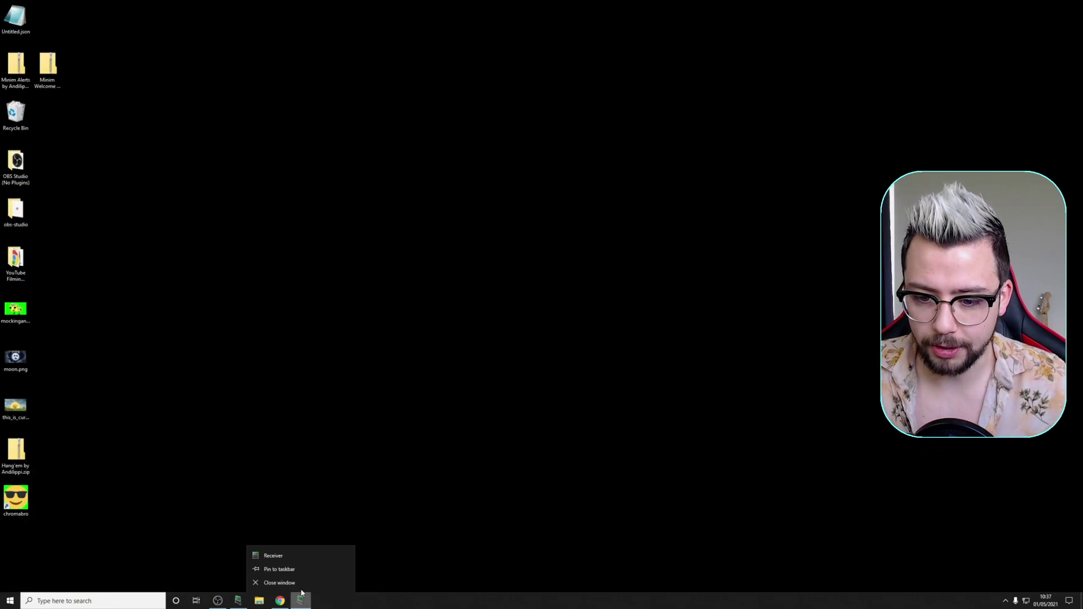
- Relaunch OBS Studio from the Start menu and dismiss the missing files warning
key(super)
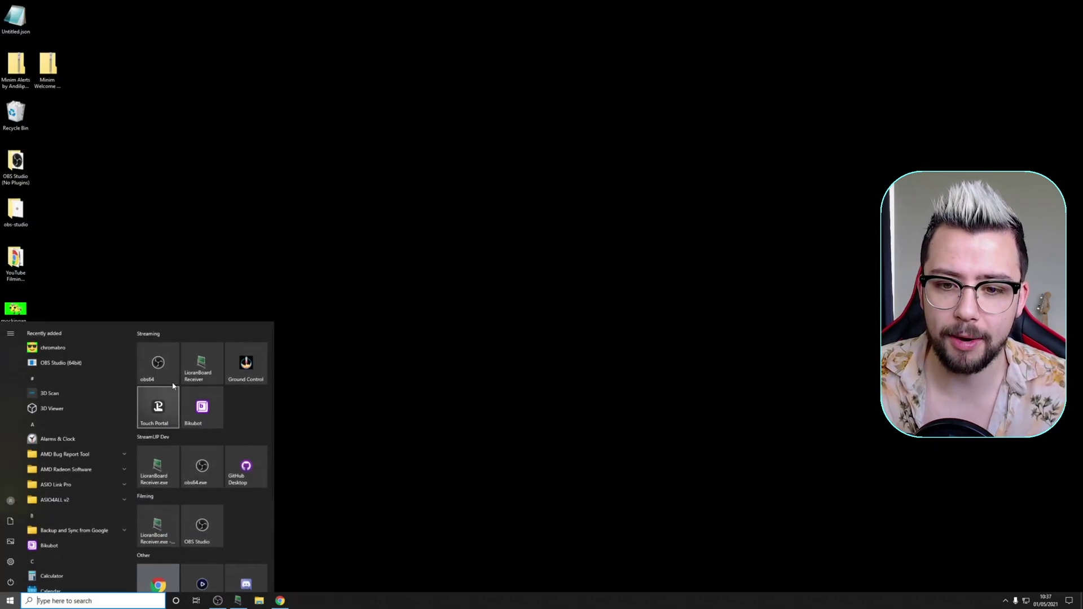
click(159, 364)
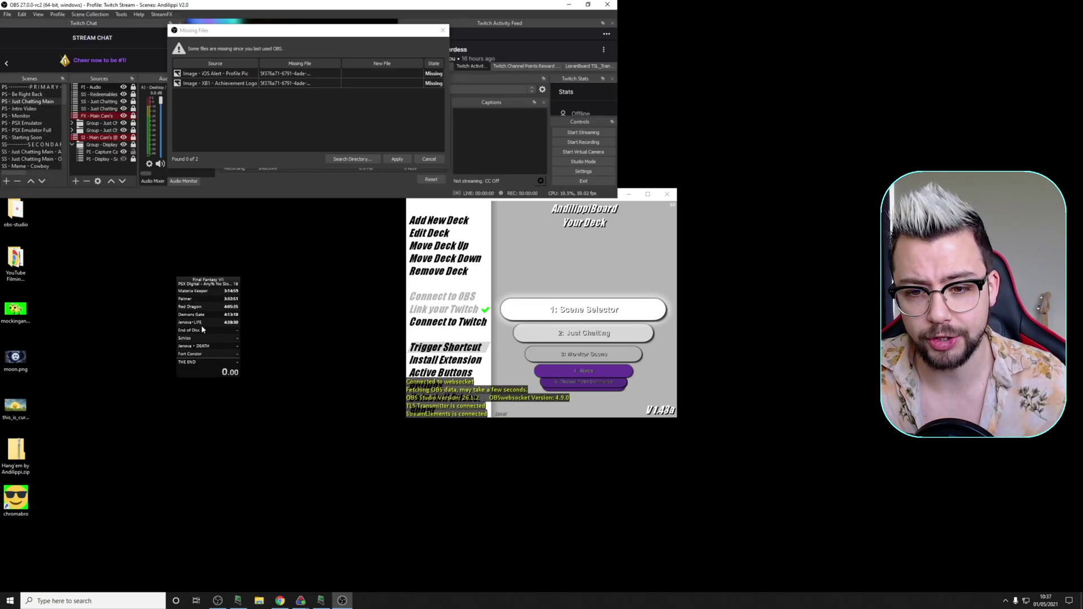
click(440, 32)
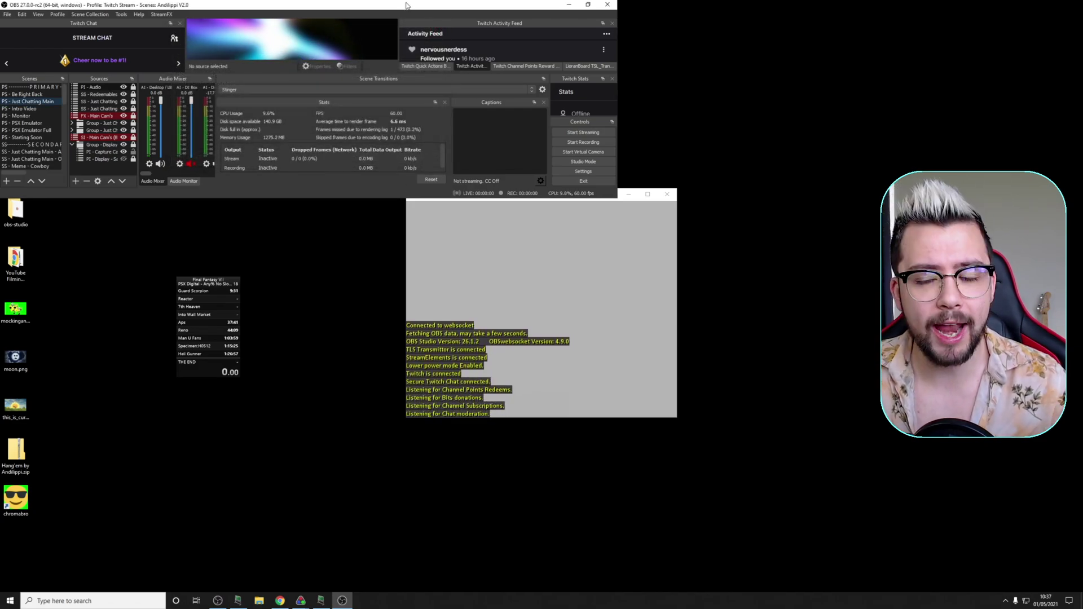